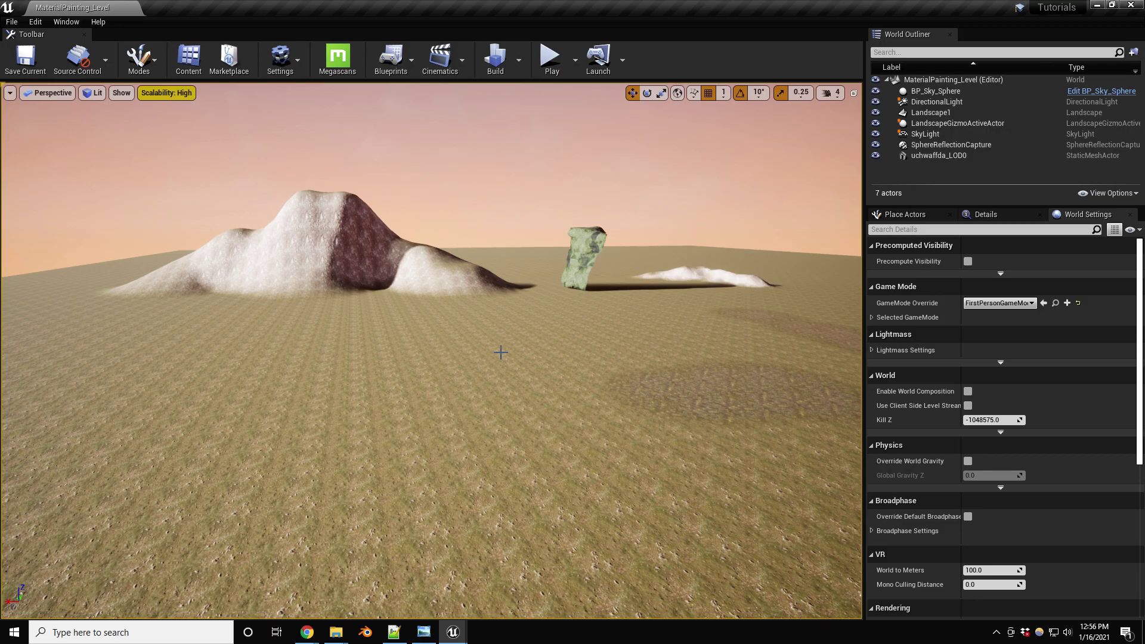
# - Fly over the landscape to view the wet sand near and far, then dock the MF_WetSand editor
pyautogui.moveTo(501, 352); pyautogui.dragTo(322, 355, button='right')
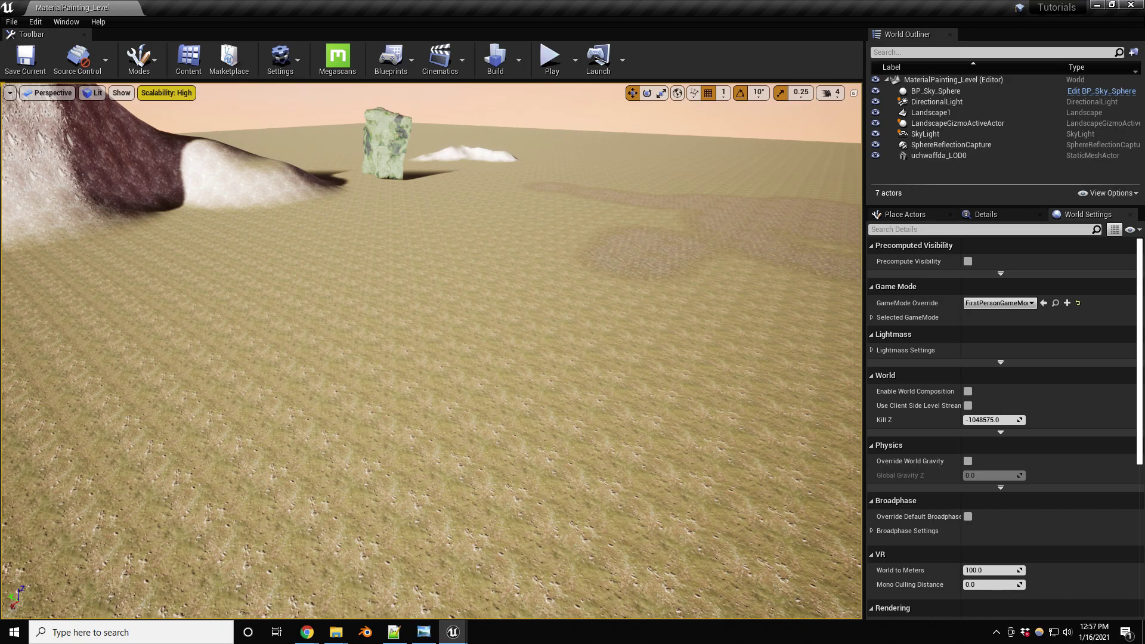
pyautogui.moveTo(604, 327); pyautogui.dragTo(465, 361, button='right')
pyautogui.press('w')
pyautogui.press('s')
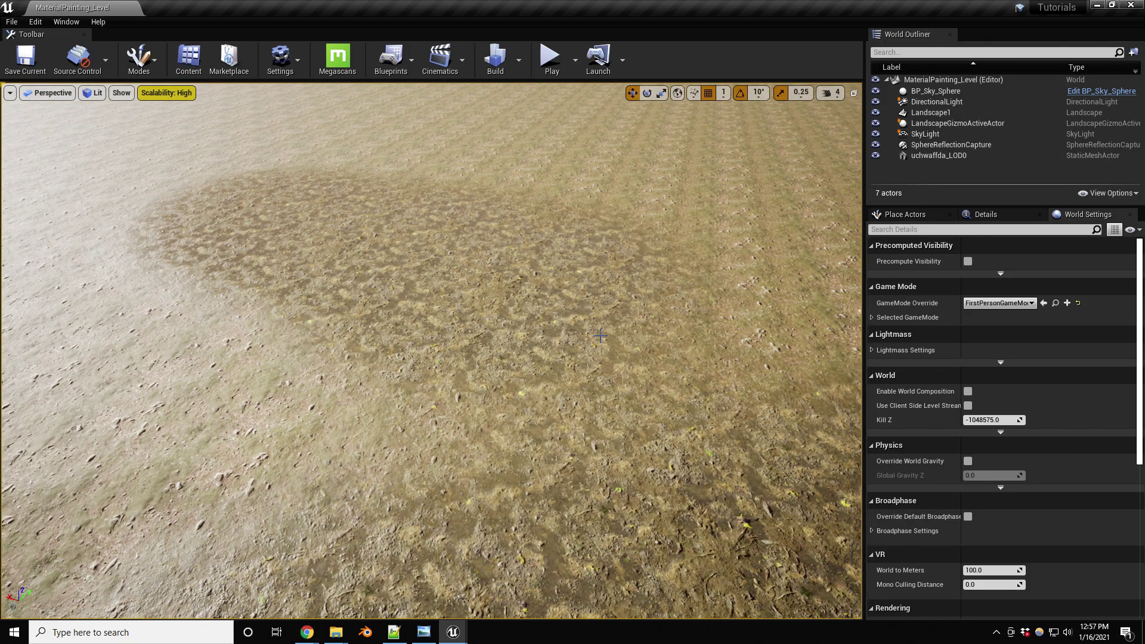
pyautogui.moveTo(601, 336); pyautogui.dragTo(489, 237, button='right')
pyautogui.moveTo(516, 274); pyautogui.dragTo(474, 199, button='right')
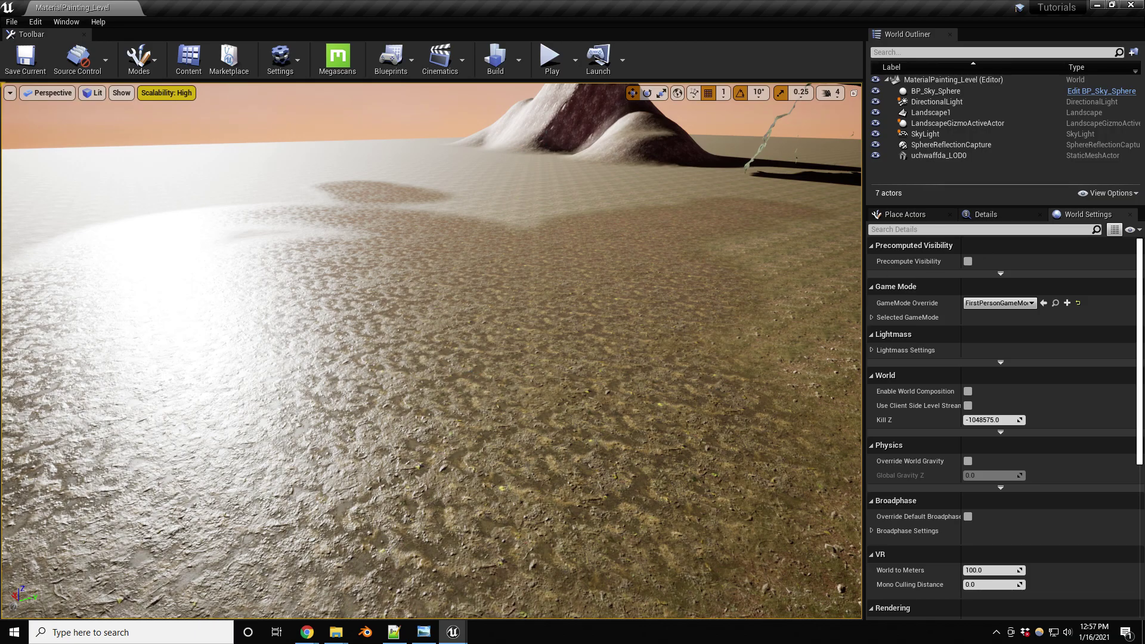
pyautogui.moveTo(1144, 119); pyautogui.dragTo(311, 6)
pyautogui.scroll(-2, 560, 167)
# - Add a Distance_Blend function node from the 'distance_blend' search and move it above MakeMaterialAttributes
pyautogui.moveTo(781, 238); pyautogui.dragTo(671, 196, button='right')
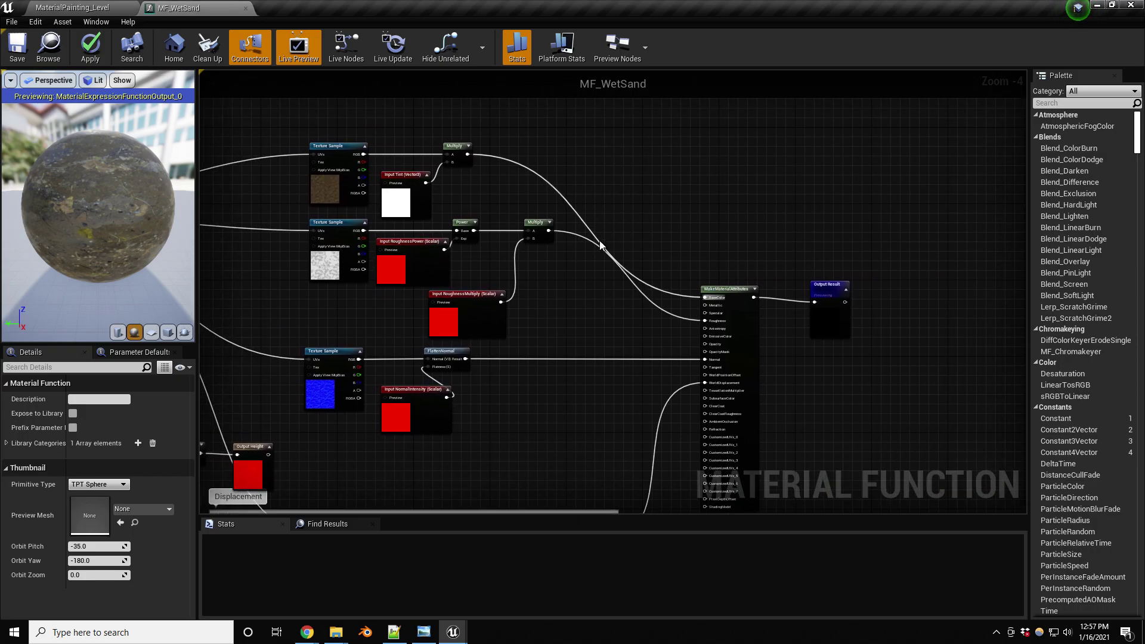
pyautogui.rightClick(612, 182)
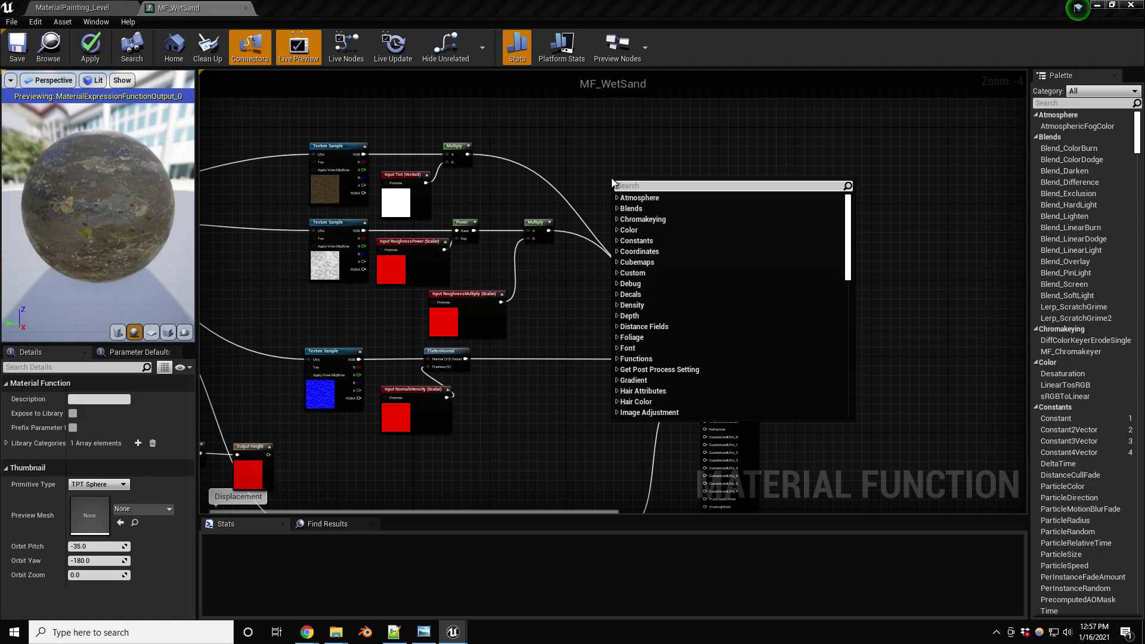
pyautogui.write('dis')
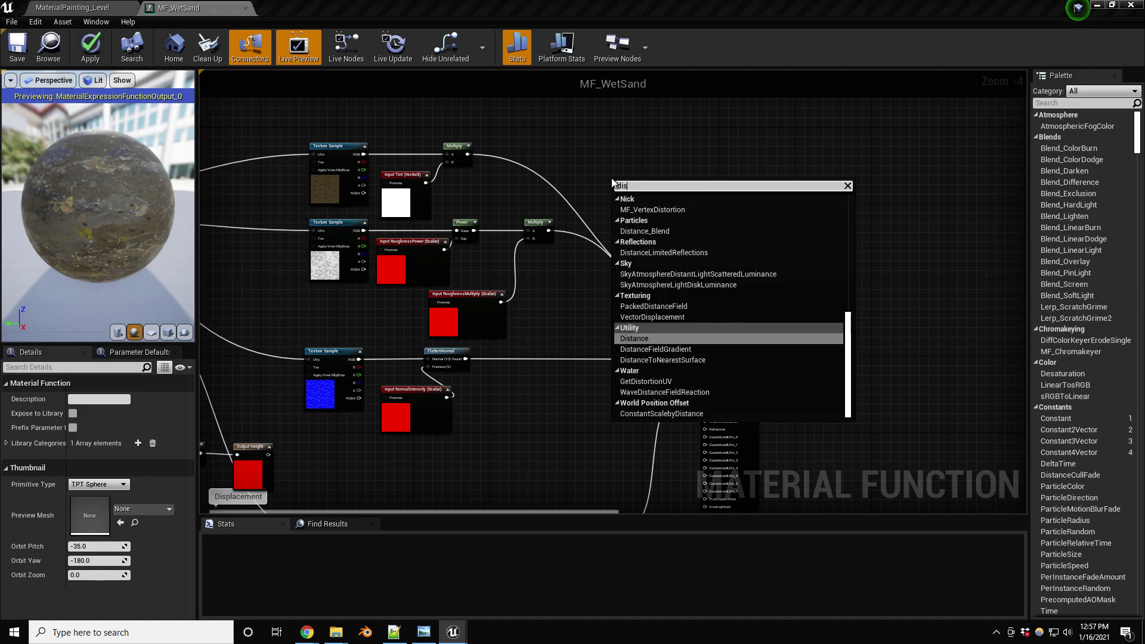
pyautogui.write('tance')
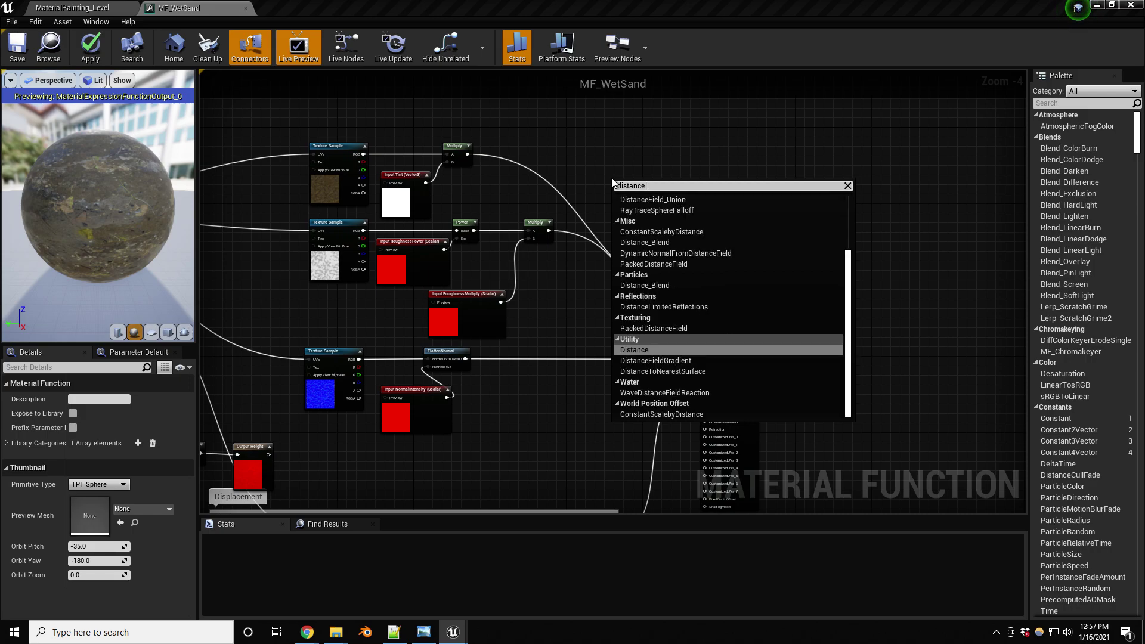
pyautogui.write('_blend')
pyautogui.press('Return')
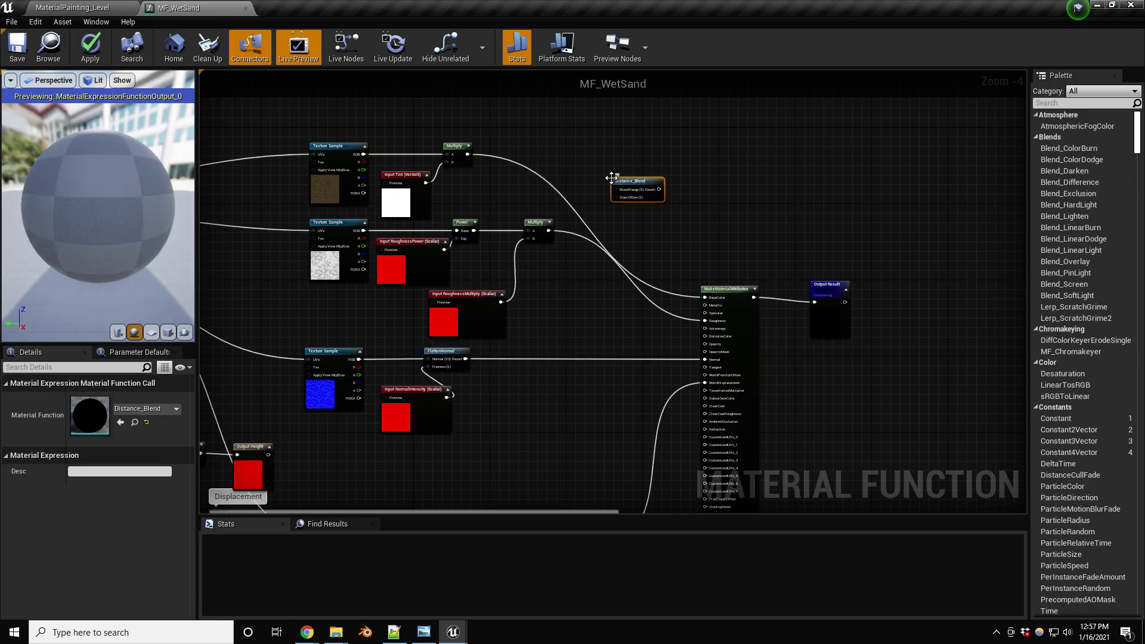
pyautogui.scroll(3, 595, 171)
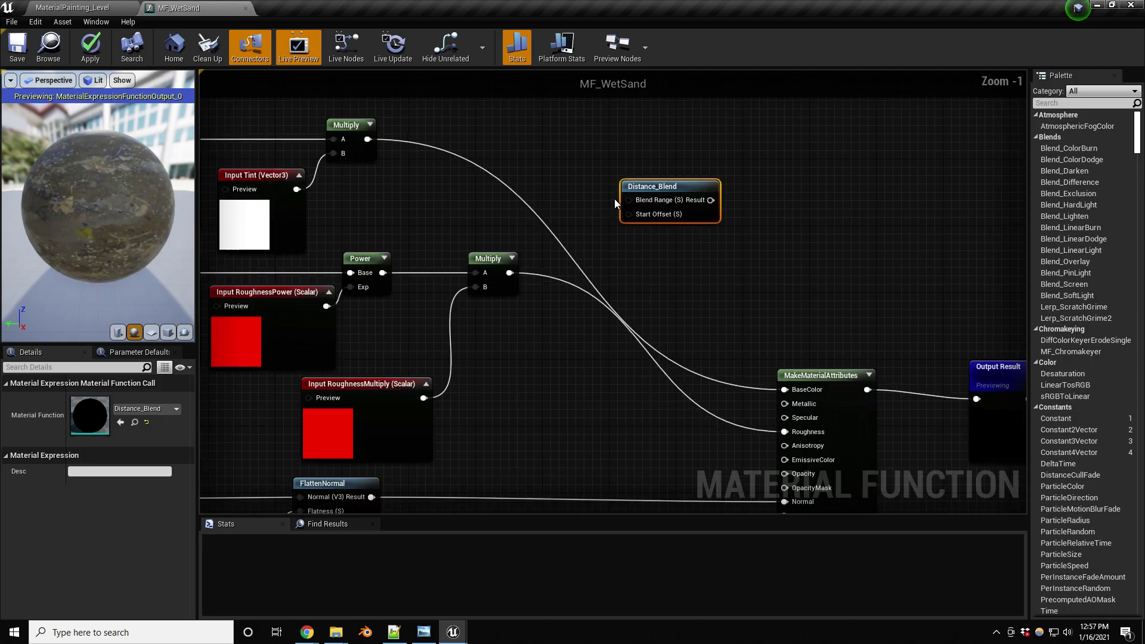
pyautogui.scroll(1, 615, 198)
pyautogui.moveTo(659, 182); pyautogui.dragTo(667, 149)
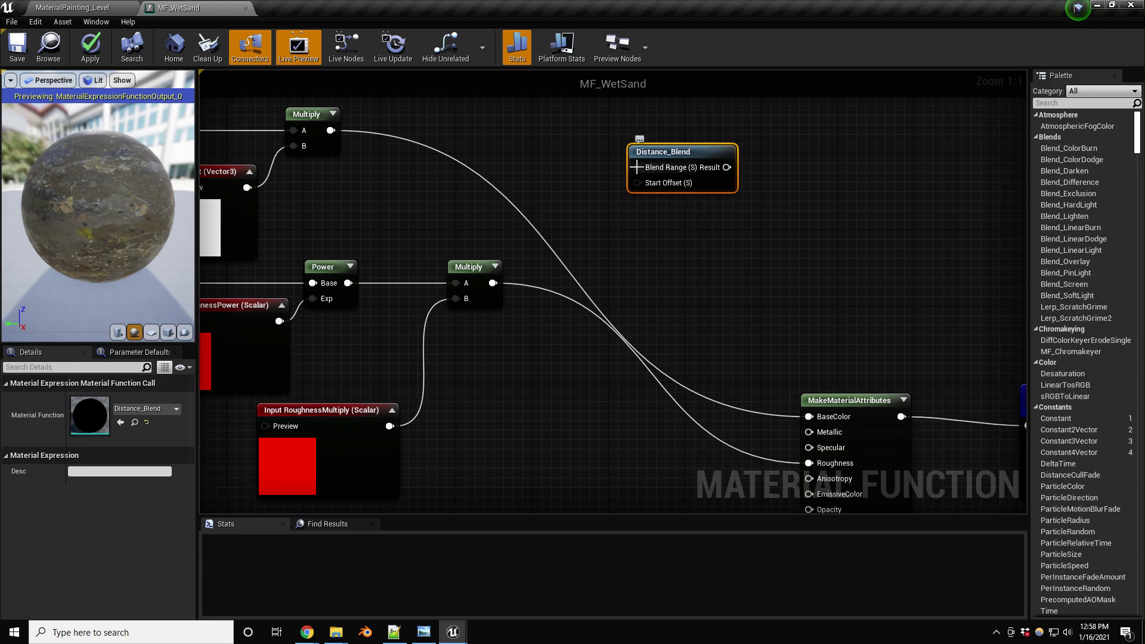
# - Promote Blend Range to a parameter named Distance Blend Range (S) with default value 4000
pyautogui.rightClick(635, 167)
pyautogui.click(674, 179)
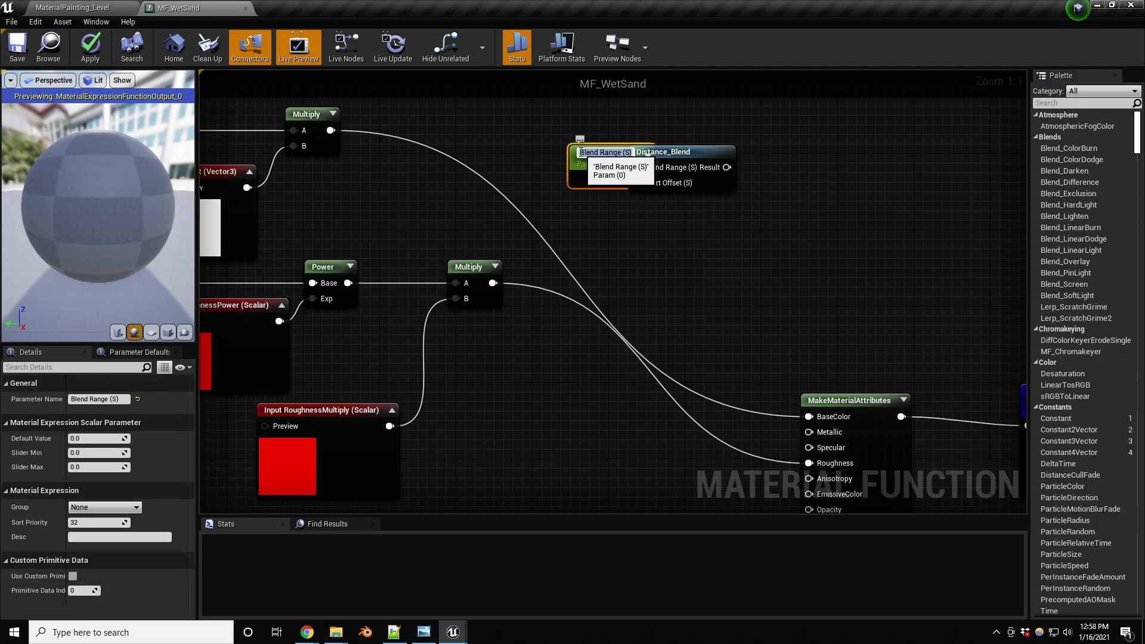
pyautogui.click(617, 155)
pyautogui.press('Home')
pyautogui.write('Dl')
pyautogui.press('BackSpace')
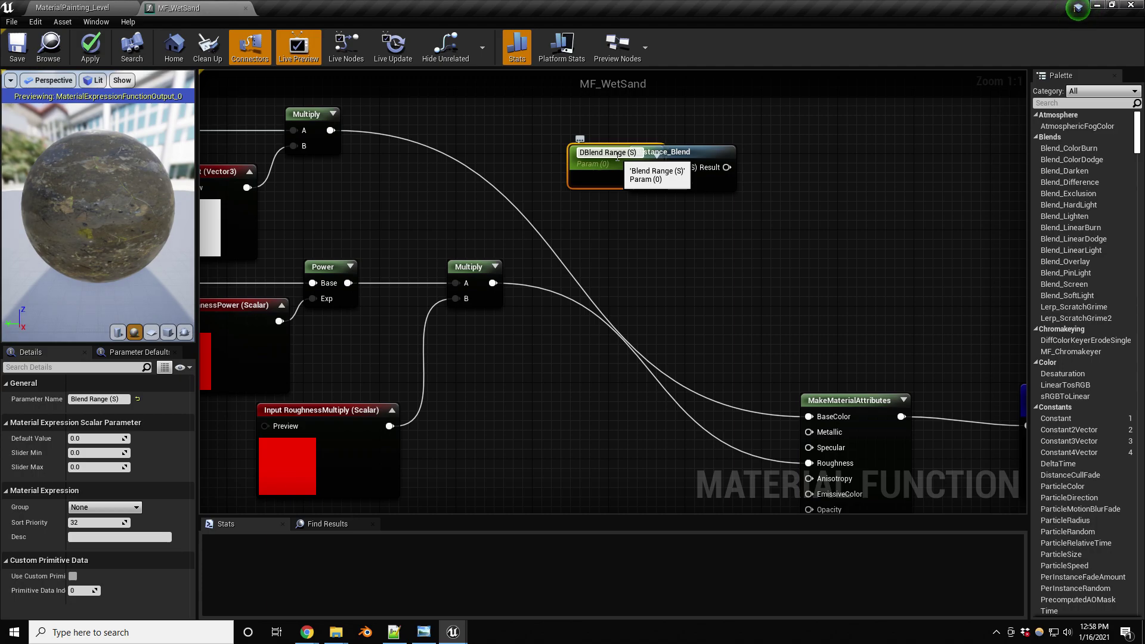
pyautogui.write('istance')
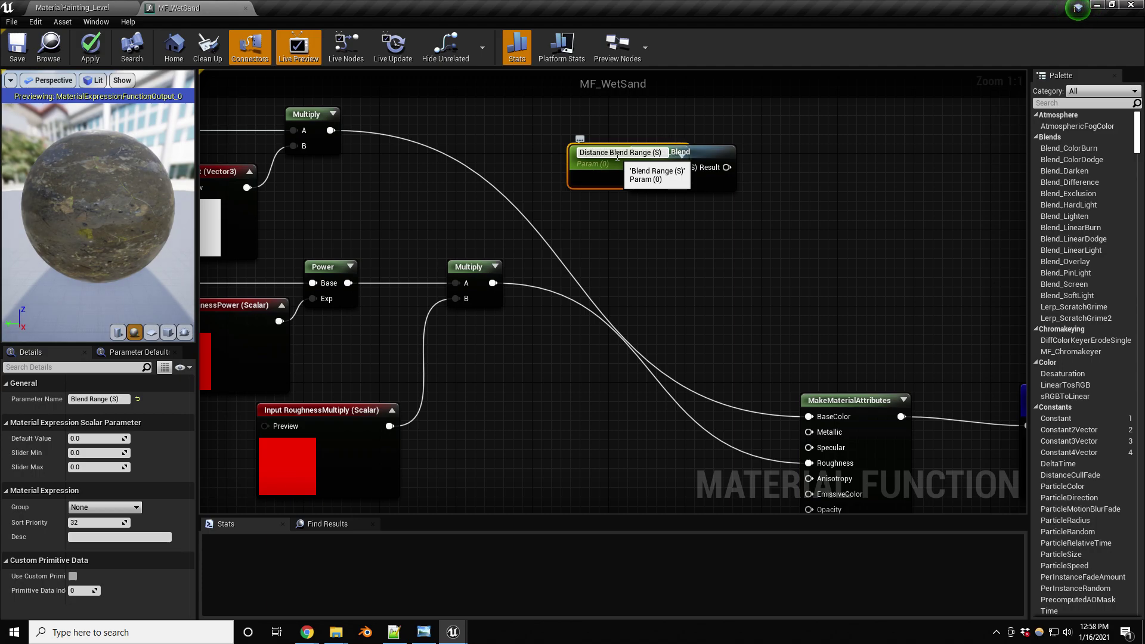
pyautogui.press('Return')
pyautogui.moveTo(615, 154); pyautogui.dragTo(514, 145)
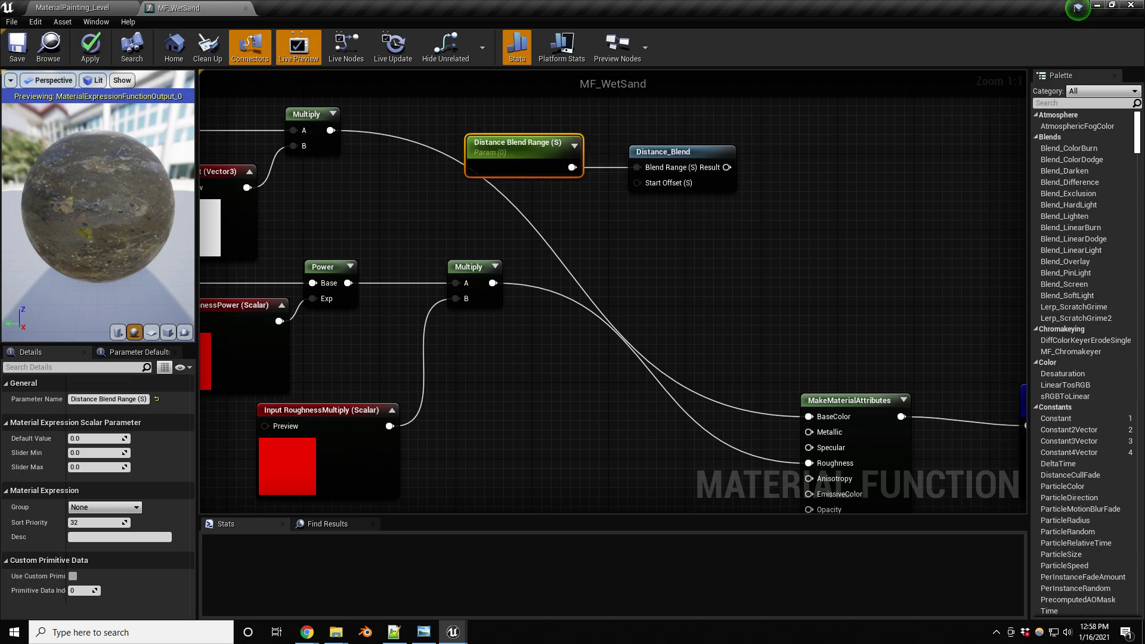
pyautogui.click(91, 438)
pyautogui.write('4000')
pyautogui.press('Return')
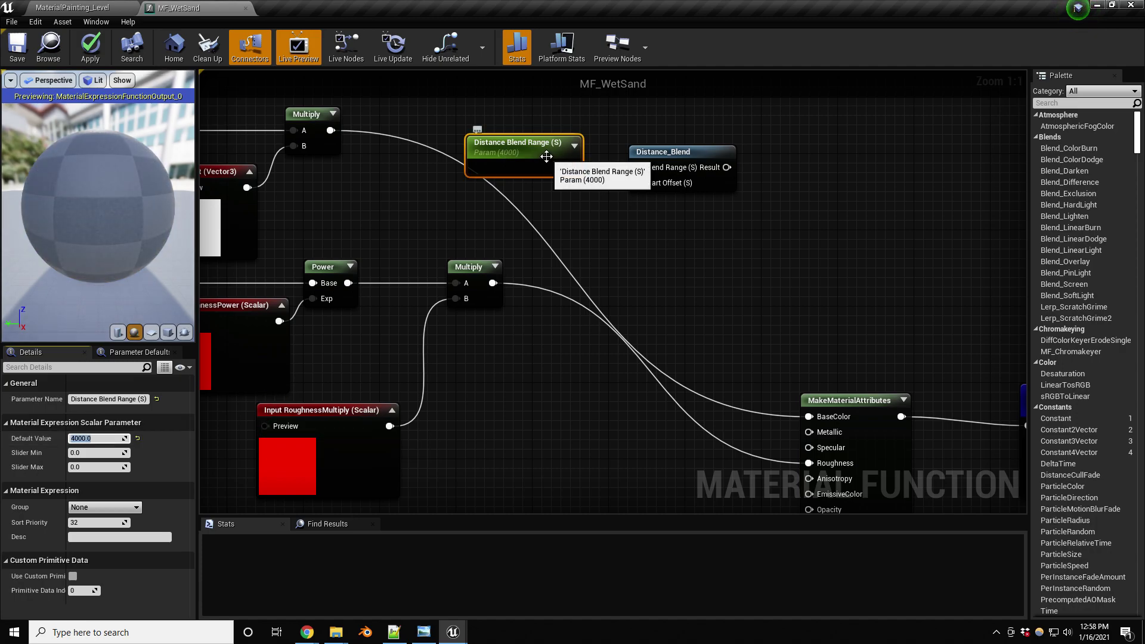
# - Promote Start Offset to a parameter named Distance Start Offset (S)
pyautogui.rightClick(636, 181)
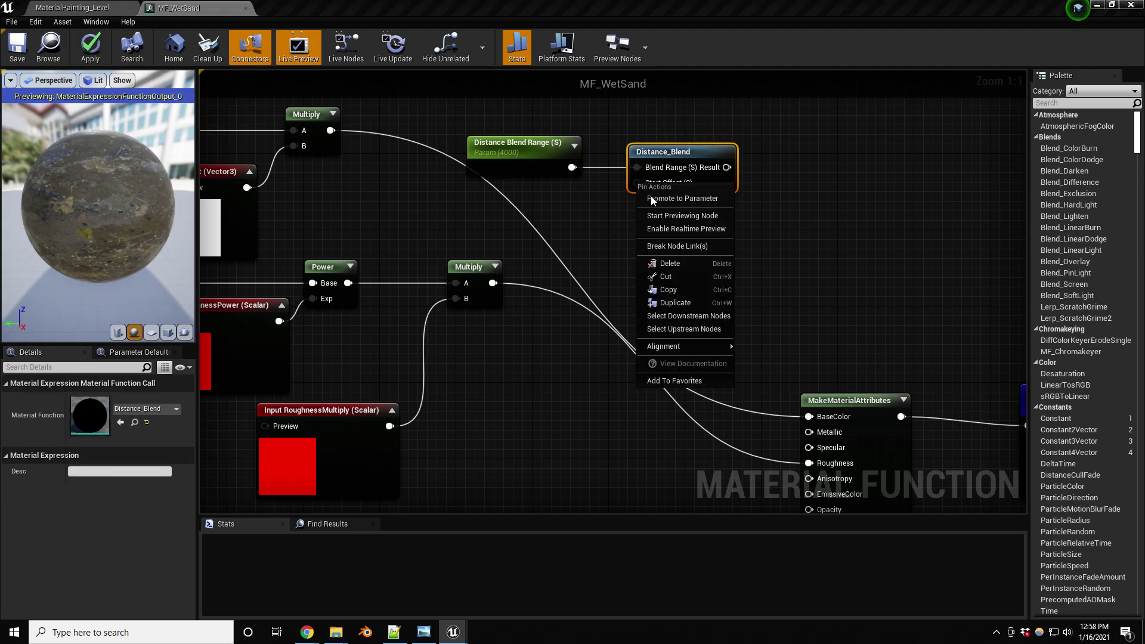
pyautogui.click(673, 205)
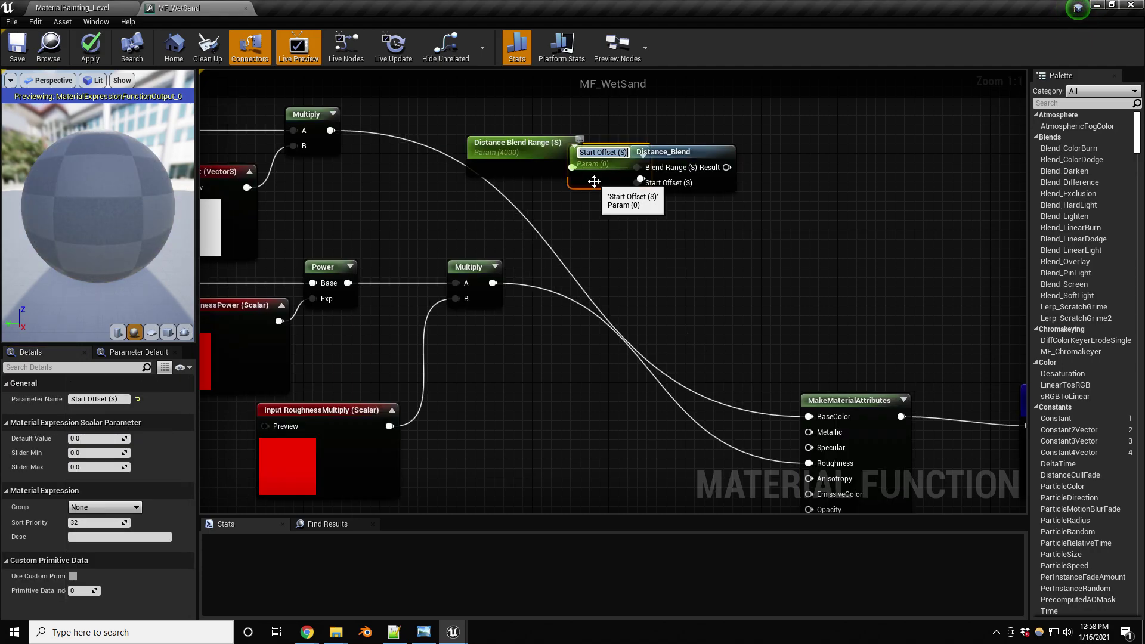
pyautogui.press('Return')
pyautogui.write('Distance')
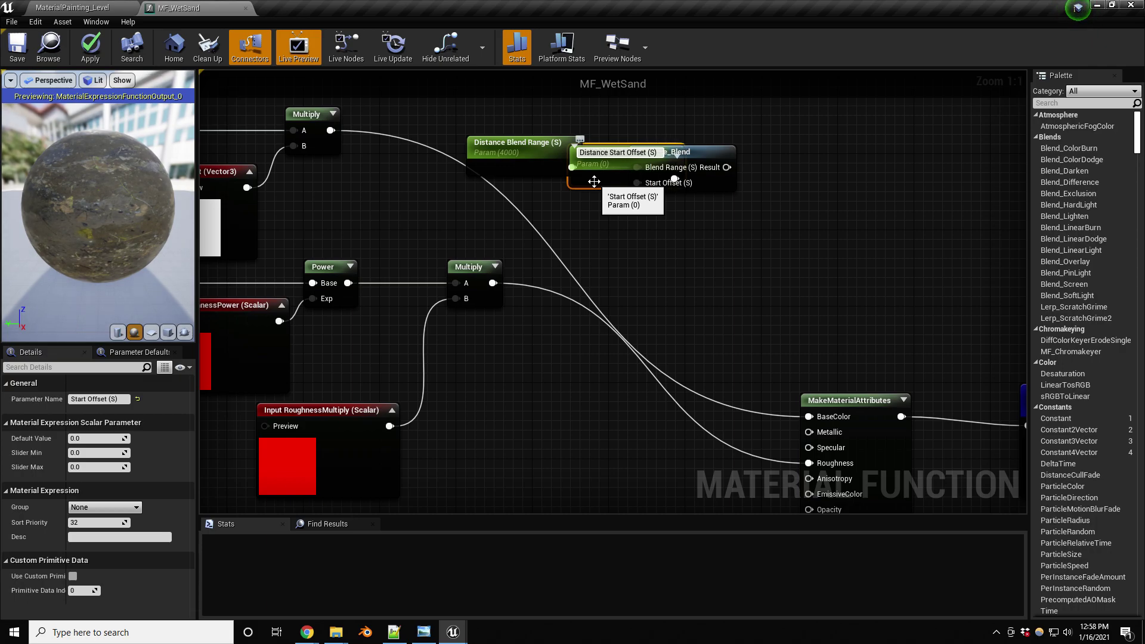
pyautogui.press('Return')
# - Place Distance Start Offset below Distance Blend Range and shift the three distance nodes right
pyautogui.moveTo(594, 181); pyautogui.dragTo(485, 200)
pyautogui.scroll(-3, 697, 289)
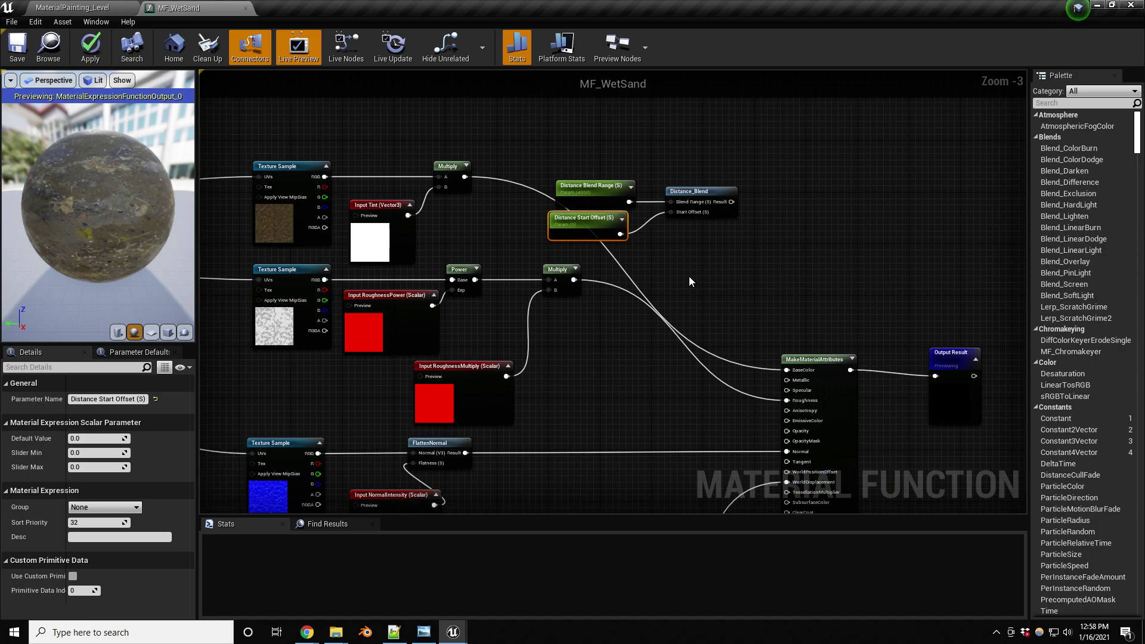
pyautogui.moveTo(585, 137); pyautogui.dragTo(714, 233)
pyautogui.moveTo(714, 233); pyautogui.dragTo(883, 254, button='right')
pyautogui.scroll(-2, 867, 273)
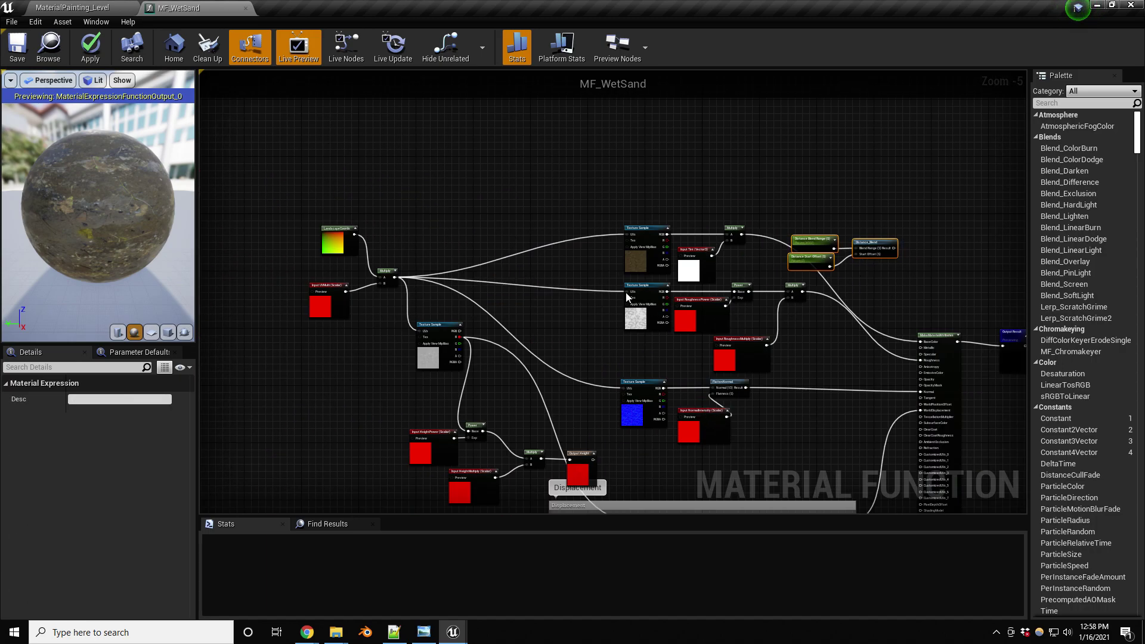
pyautogui.scroll(-1, 408, 322)
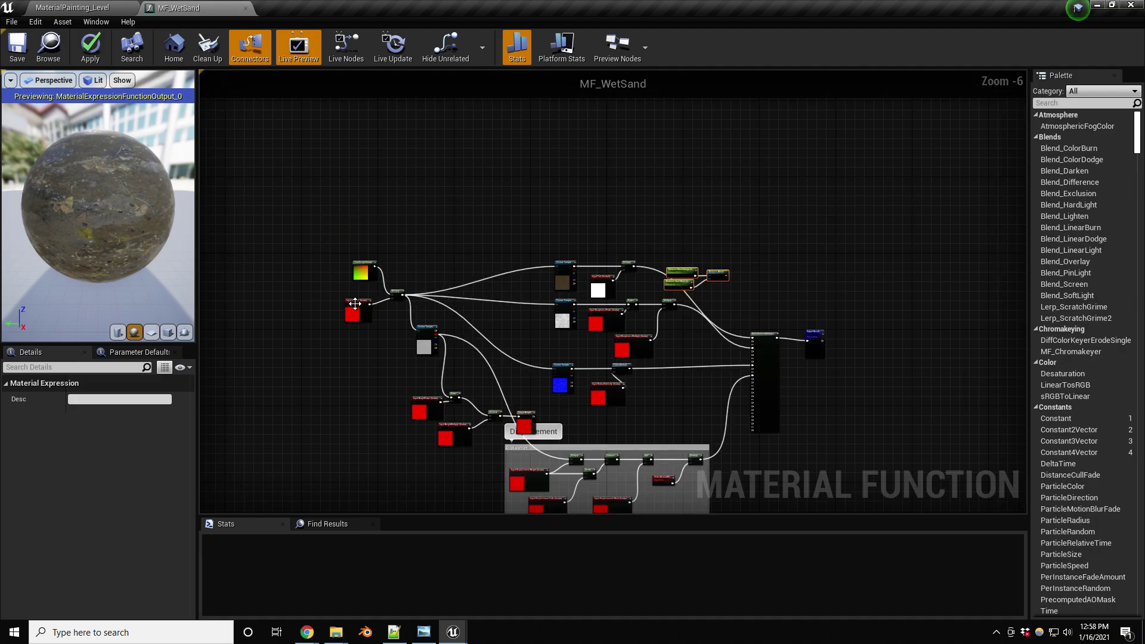
pyautogui.scroll(3, 655, 345)
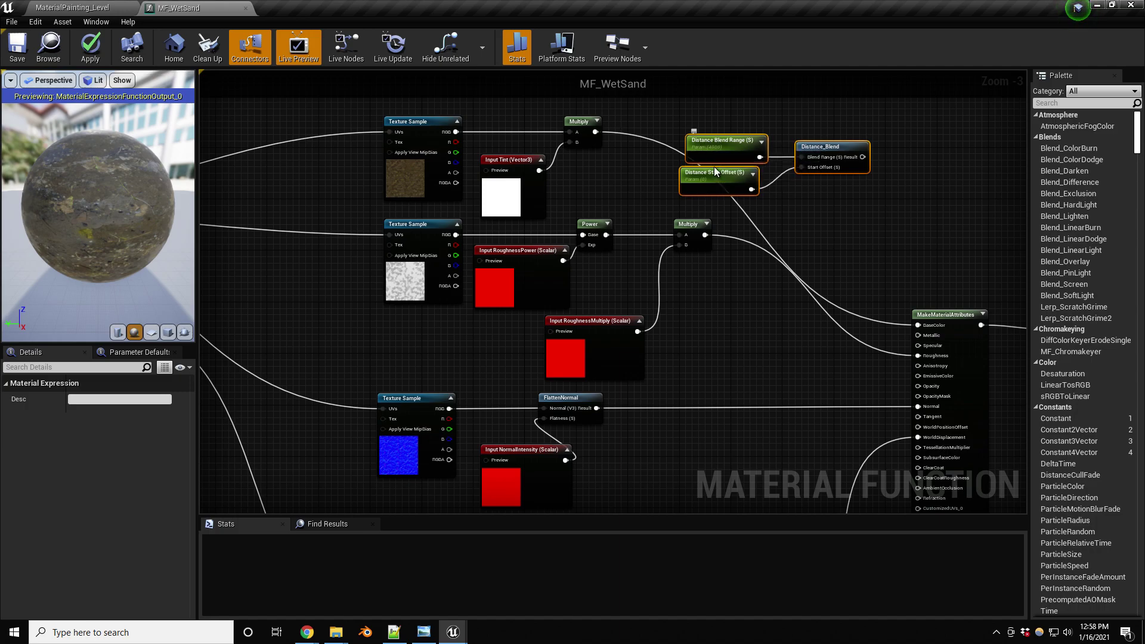
pyautogui.scroll(-3, 638, 210)
pyautogui.scroll(2, 638, 210)
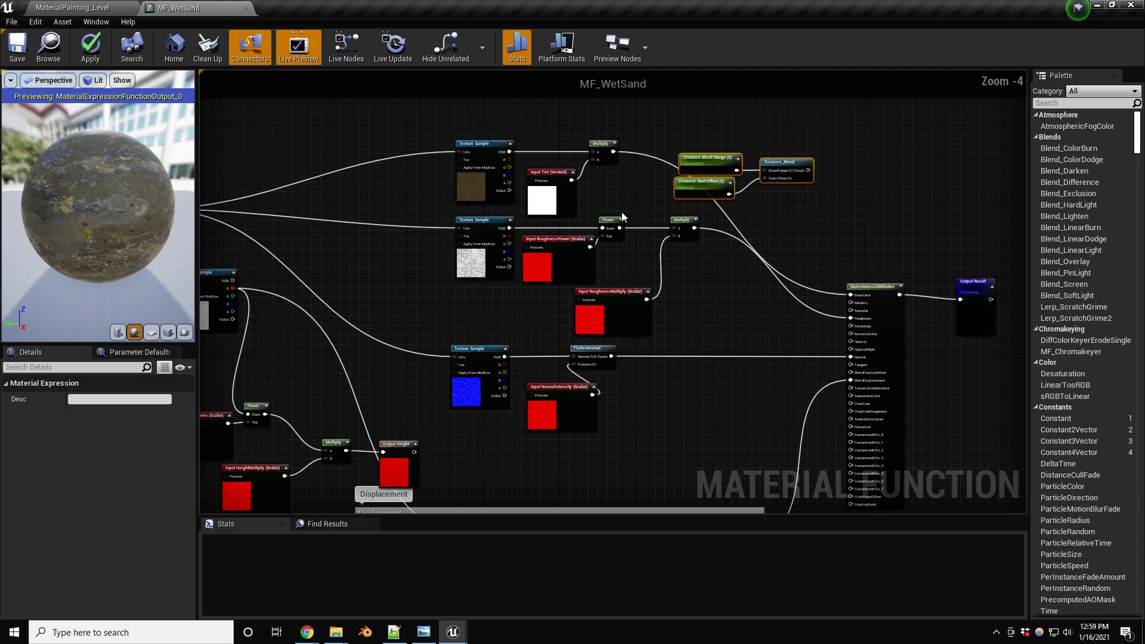
pyautogui.moveTo(780, 177); pyautogui.dragTo(904, 177)
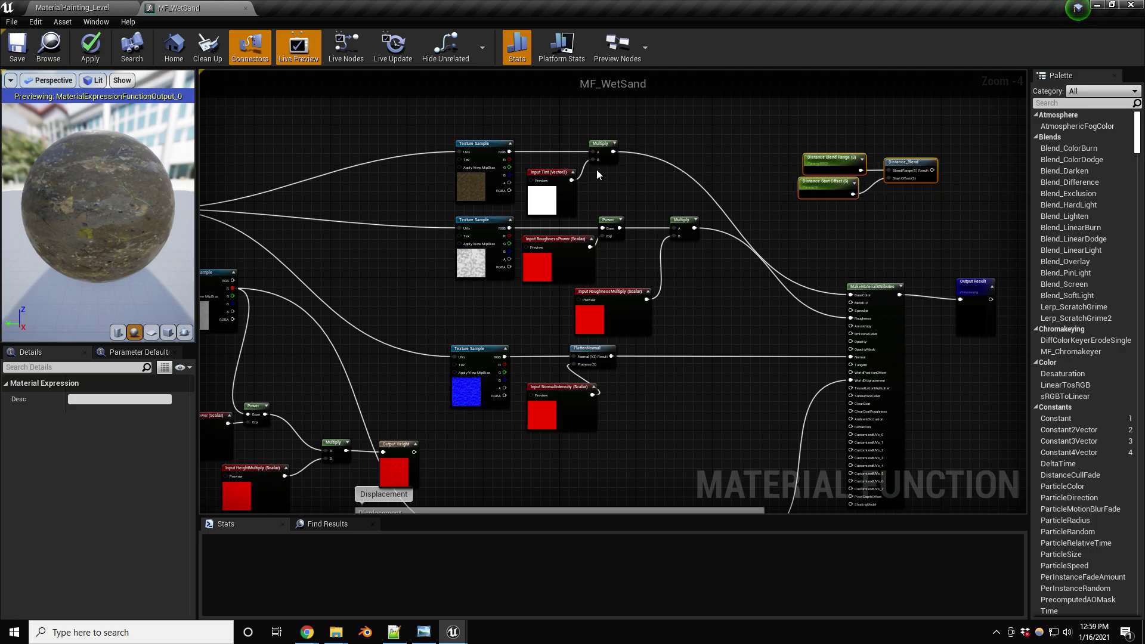
pyautogui.moveTo(425, 145); pyautogui.dragTo(681, 402)
pyautogui.moveTo(693, 341); pyautogui.dragTo(708, 406, button='right')
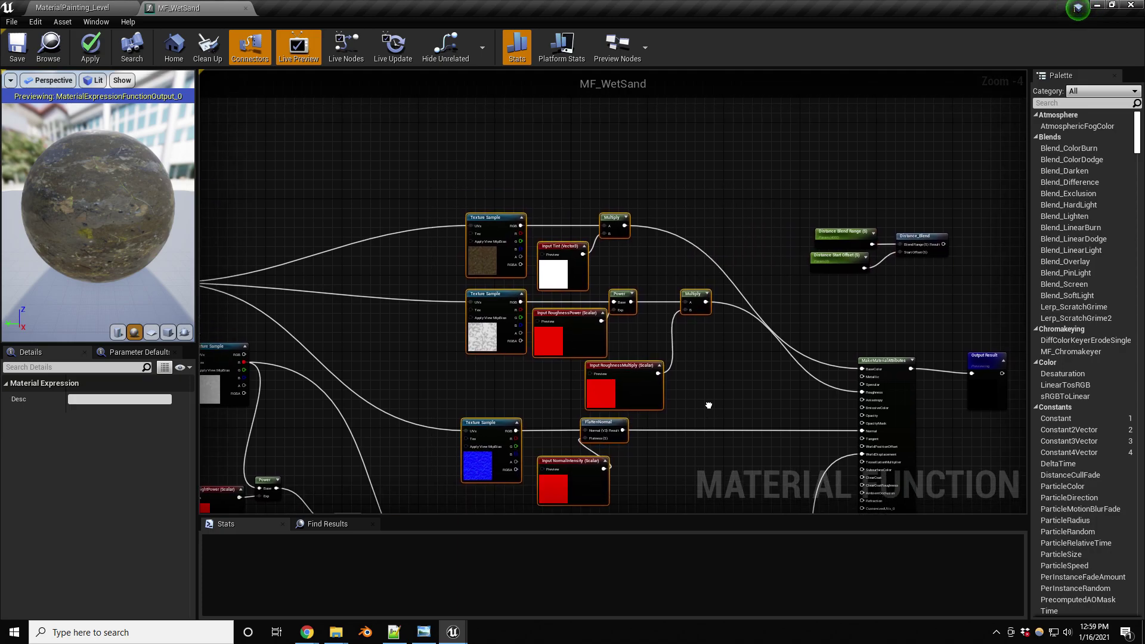
# - Paste a copy of the eleven texture and input nodes into empty graph space
pyautogui.hotkey('ctrl', 'w')
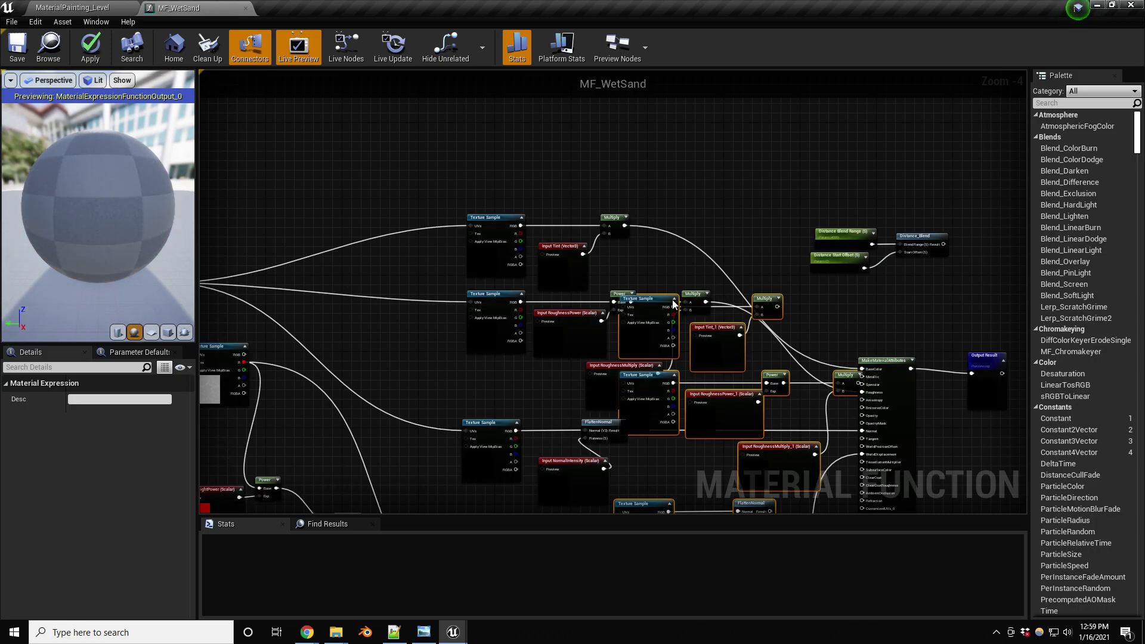
pyautogui.click(649, 243)
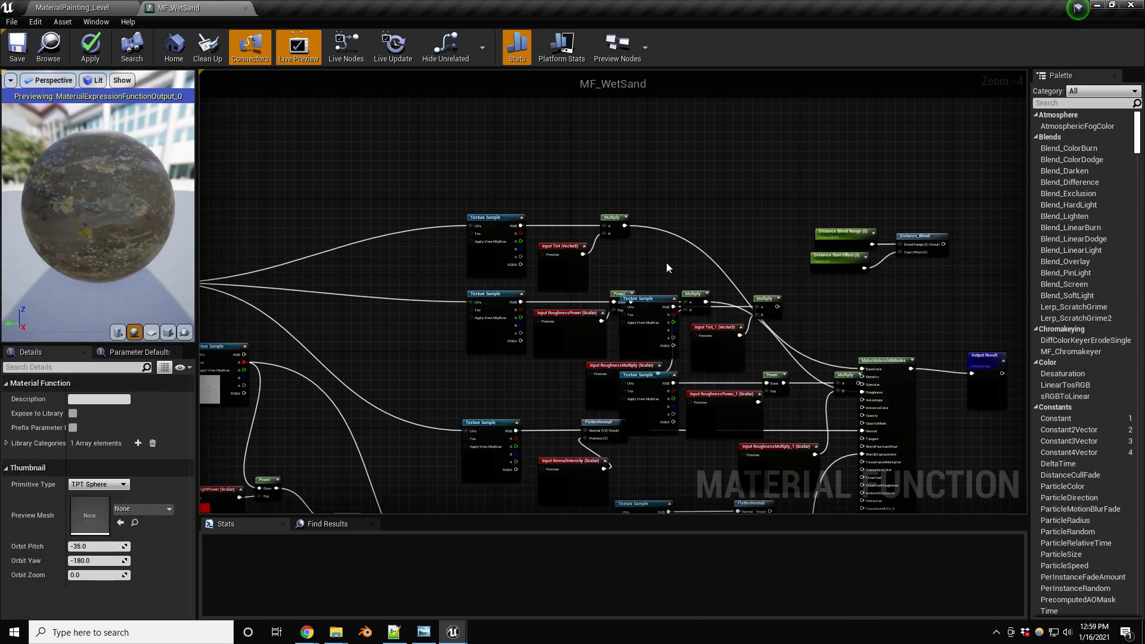
pyautogui.hotkey('ctrl', 'z')
pyautogui.moveTo(440, 169); pyautogui.dragTo(703, 480)
pyautogui.moveTo(607, 170); pyautogui.dragTo(639, 442, button='right')
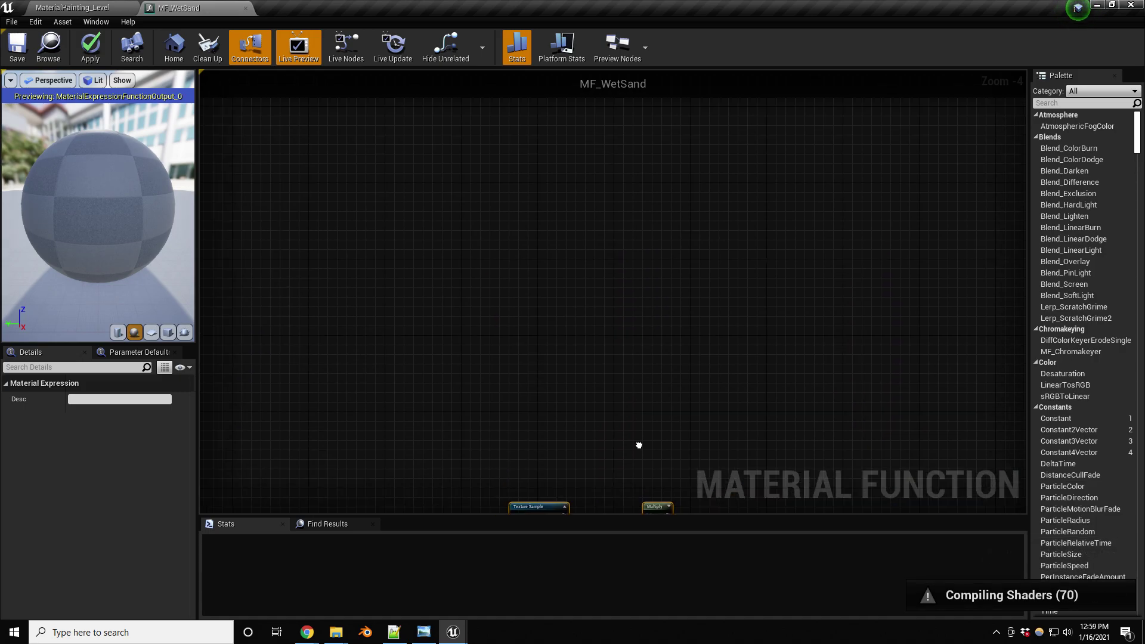
pyautogui.click(593, 299)
pyautogui.hotkey('ctrl', 'v')
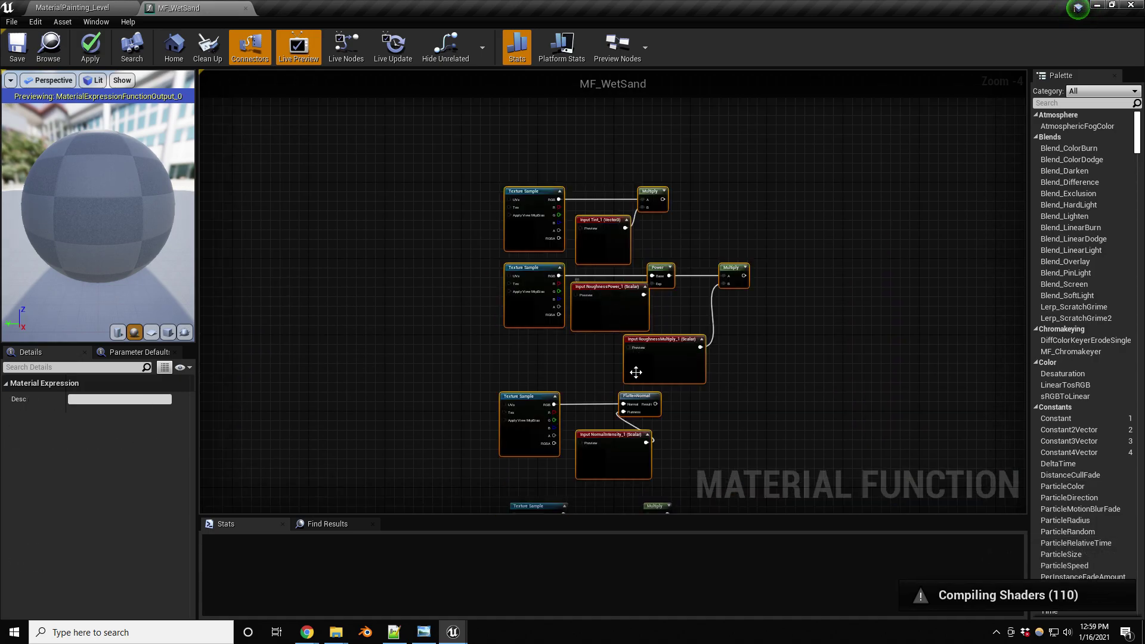
pyautogui.moveTo(565, 378); pyautogui.dragTo(557, 281, button='right')
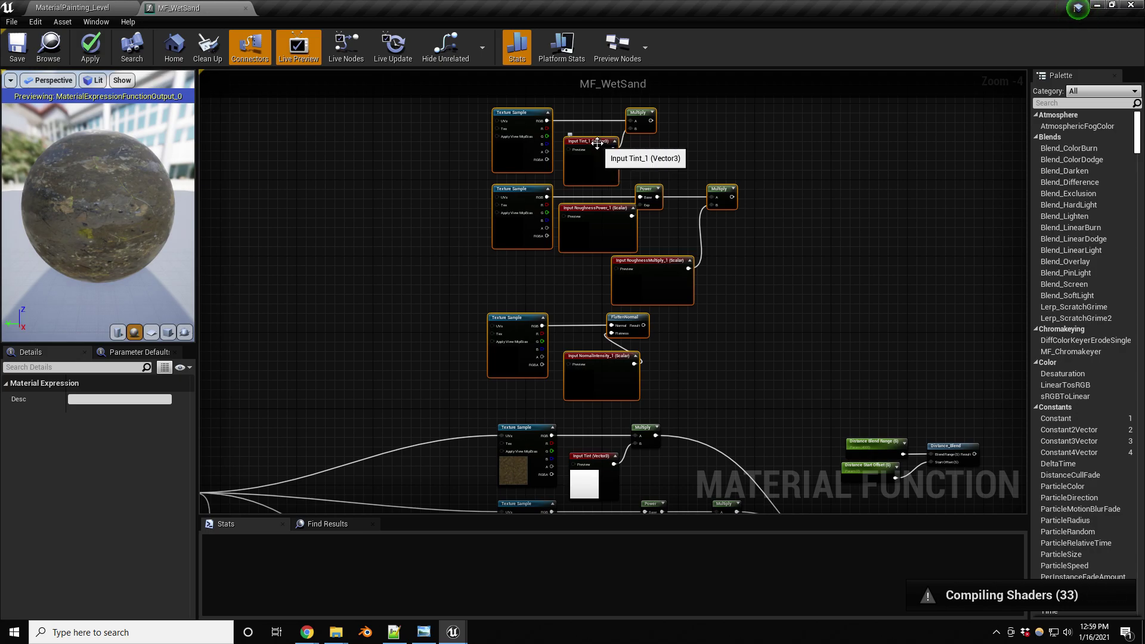
# - Wire the original Input Tint into the copied Multiply and delete Input Tint_1
pyautogui.scroll(2, 598, 144)
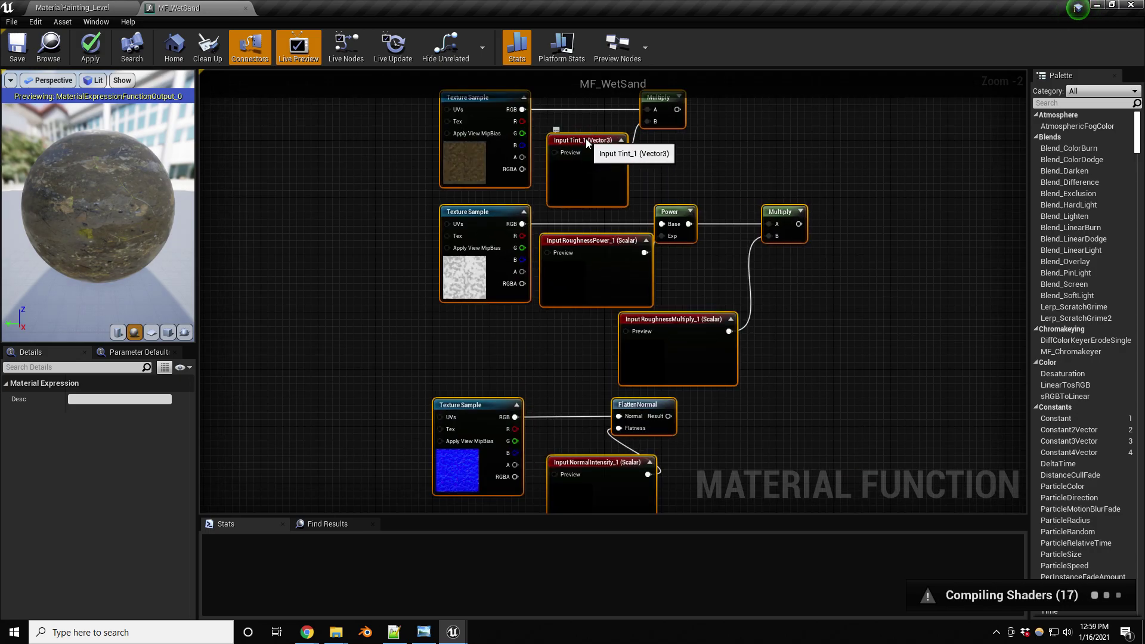
pyautogui.click(586, 139)
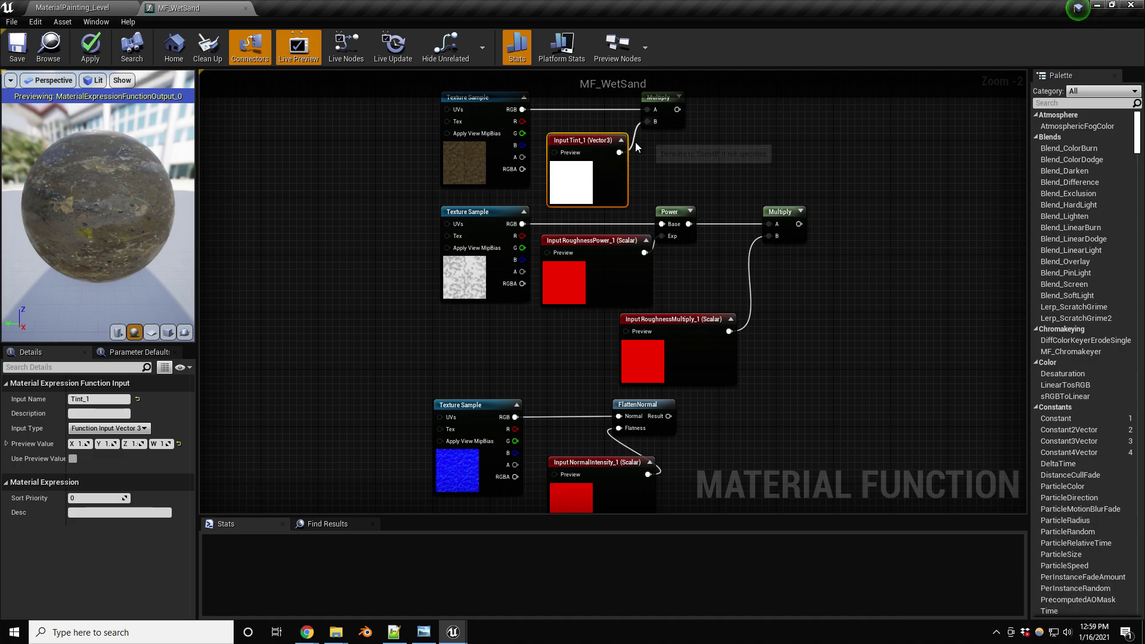
pyautogui.scroll(-2, 698, 364)
pyautogui.moveTo(699, 376); pyautogui.dragTo(694, 326, button='right')
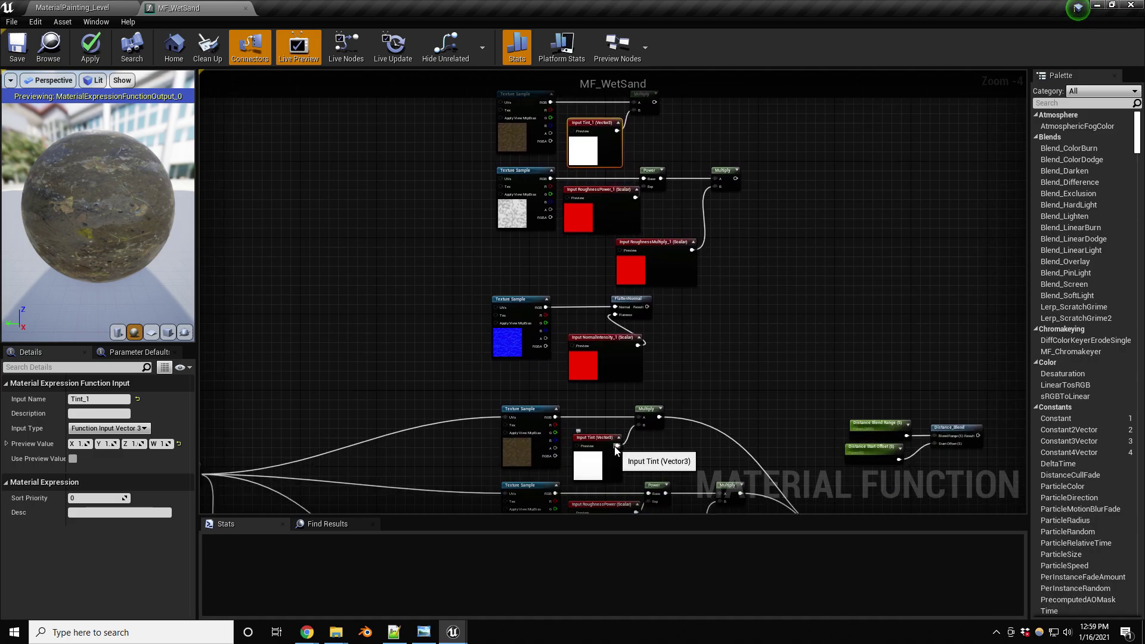
pyautogui.moveTo(616, 448); pyautogui.dragTo(635, 111)
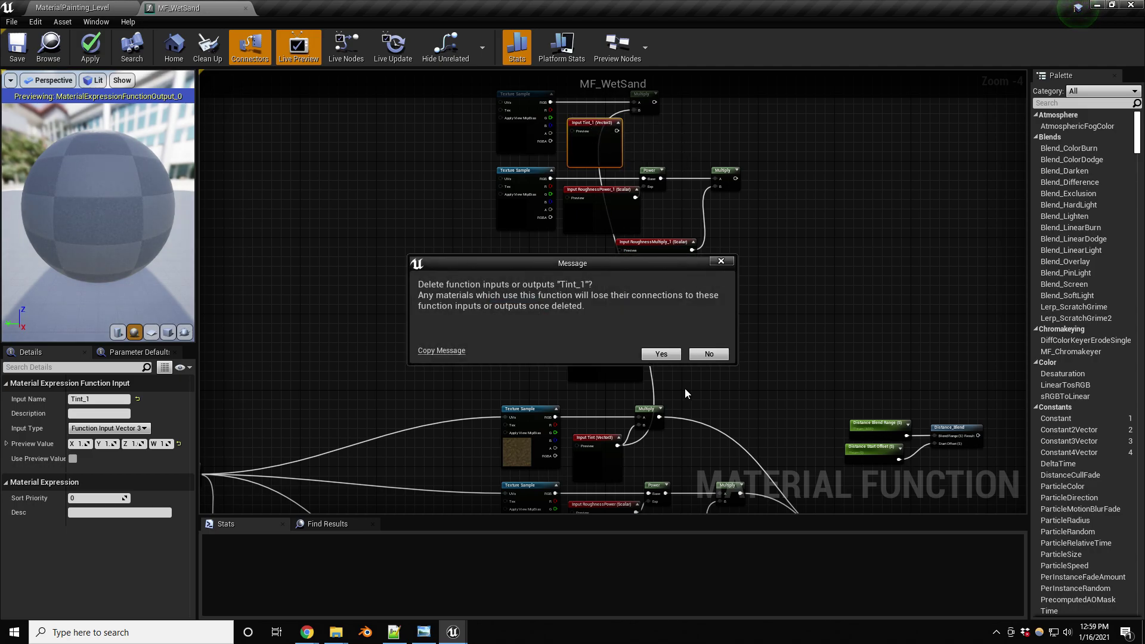
pyautogui.click(661, 356)
# - Wire the original RoughnessPower and RoughnessMultiply inputs into the copies, deleting their _1 duplicates
pyautogui.moveTo(719, 365); pyautogui.dragTo(717, 307, button='right')
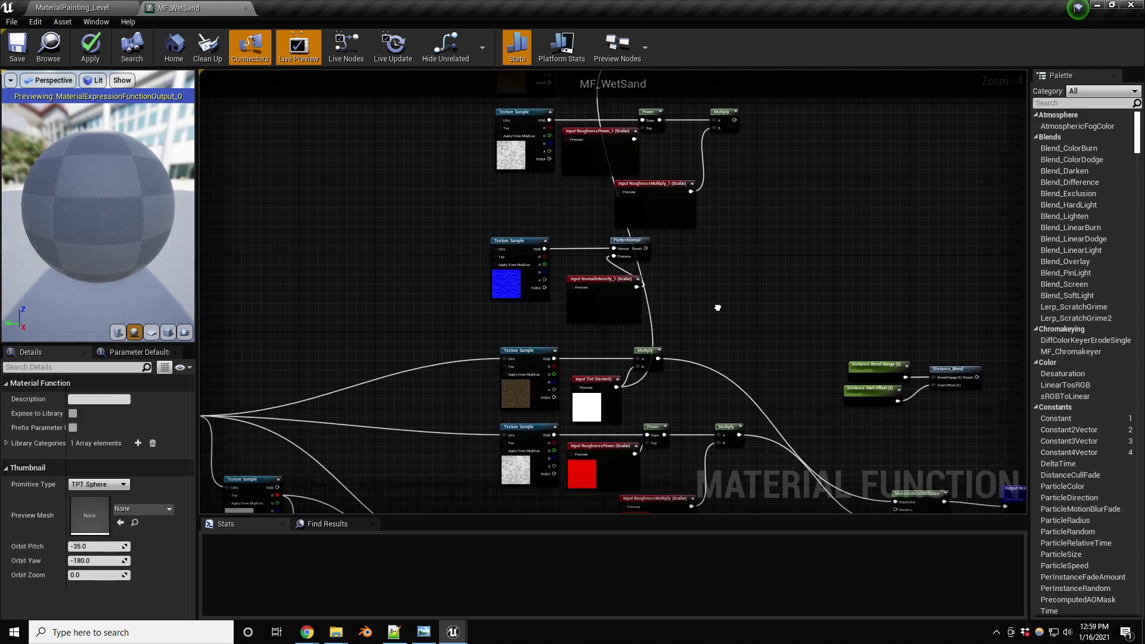
pyautogui.moveTo(634, 454); pyautogui.dragTo(643, 140)
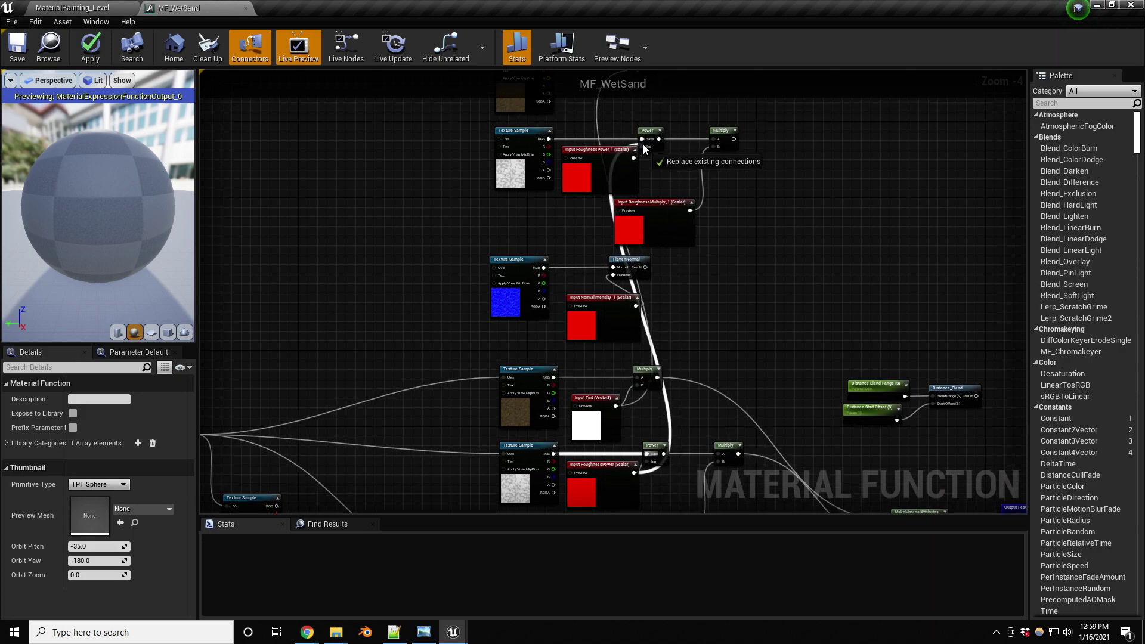
pyautogui.click(597, 153)
pyautogui.press('Delete')
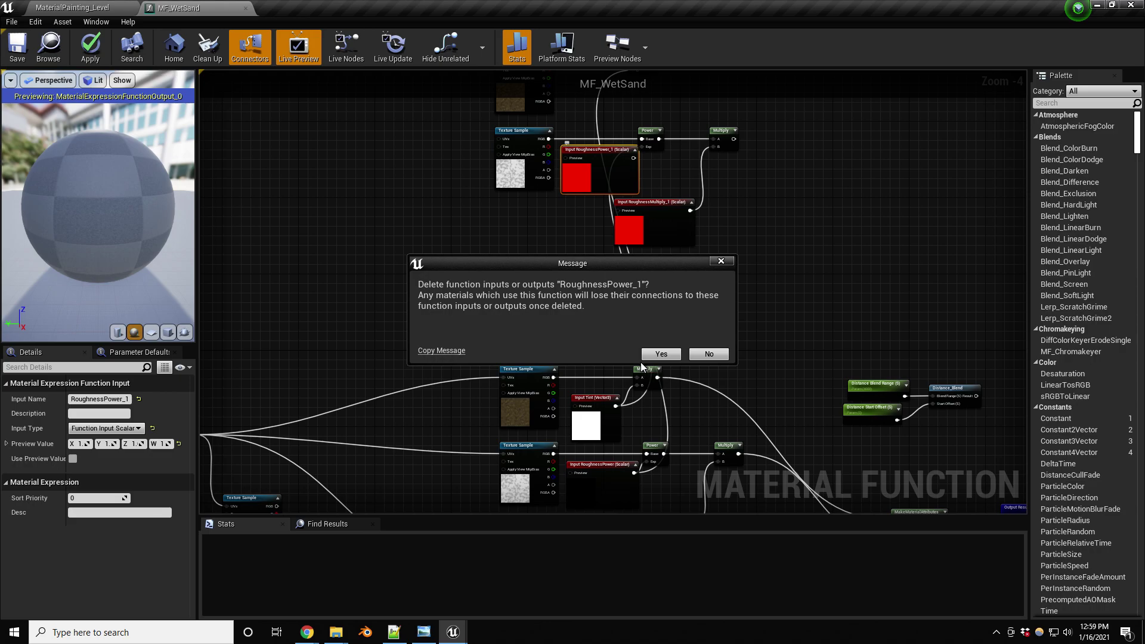
pyautogui.click(656, 354)
pyautogui.moveTo(738, 332); pyautogui.dragTo(725, 268, button='right')
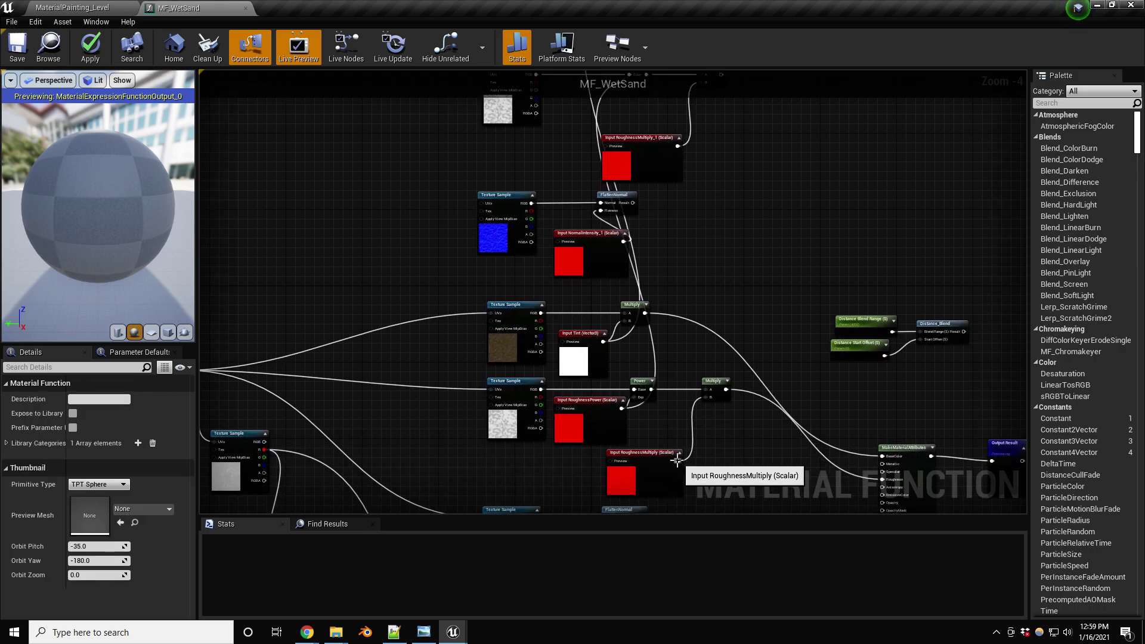
pyautogui.moveTo(676, 461); pyautogui.dragTo(703, 198)
pyautogui.click(667, 274)
pyautogui.press('Delete')
pyautogui.click(656, 354)
# - Wire the original NormalIntensity into the copied FlattenNormal and delete NormalIntensity_1
pyautogui.moveTo(726, 303); pyautogui.dragTo(744, 175, button='right')
pyautogui.moveTo(710, 335); pyautogui.dragTo(701, 218, button='right')
pyautogui.moveTo(638, 436); pyautogui.dragTo(622, 183)
pyautogui.click(598, 203)
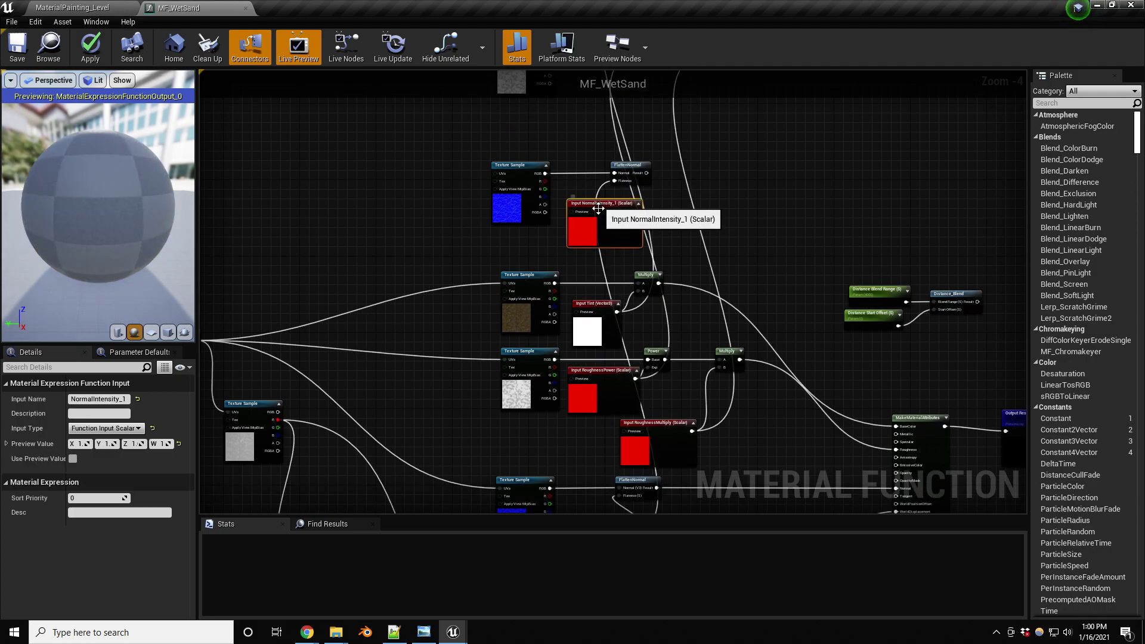
pyautogui.press('Delete')
pyautogui.click(660, 354)
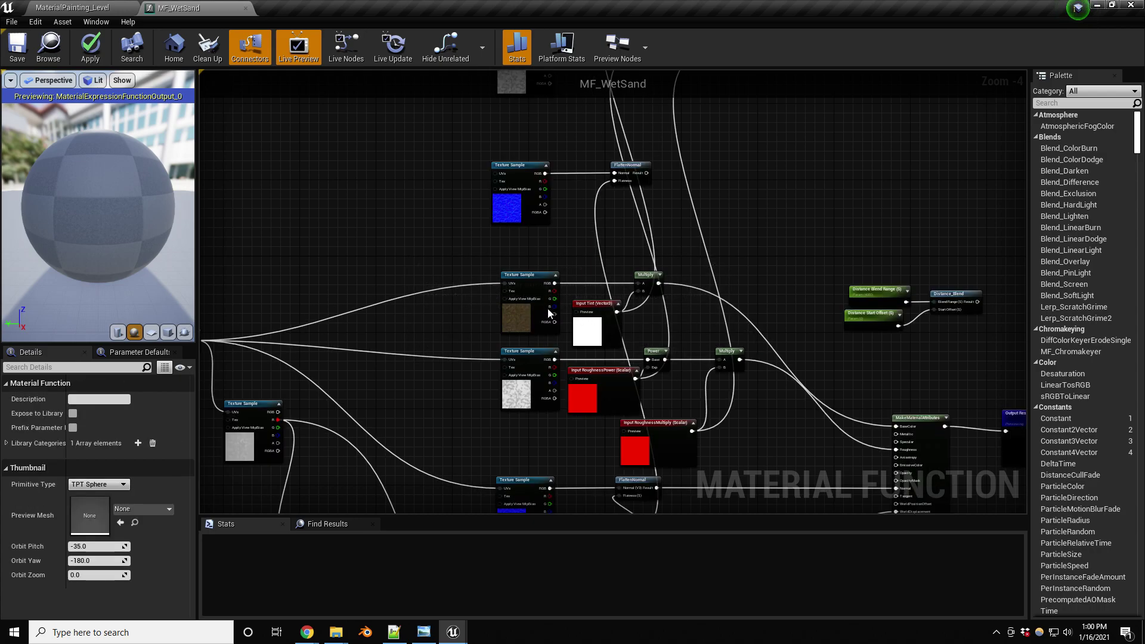
# - Paste copies of LandscapeCoords and Multiply beside the copied texture samples
pyautogui.moveTo(418, 157); pyautogui.dragTo(647, 266, button='right')
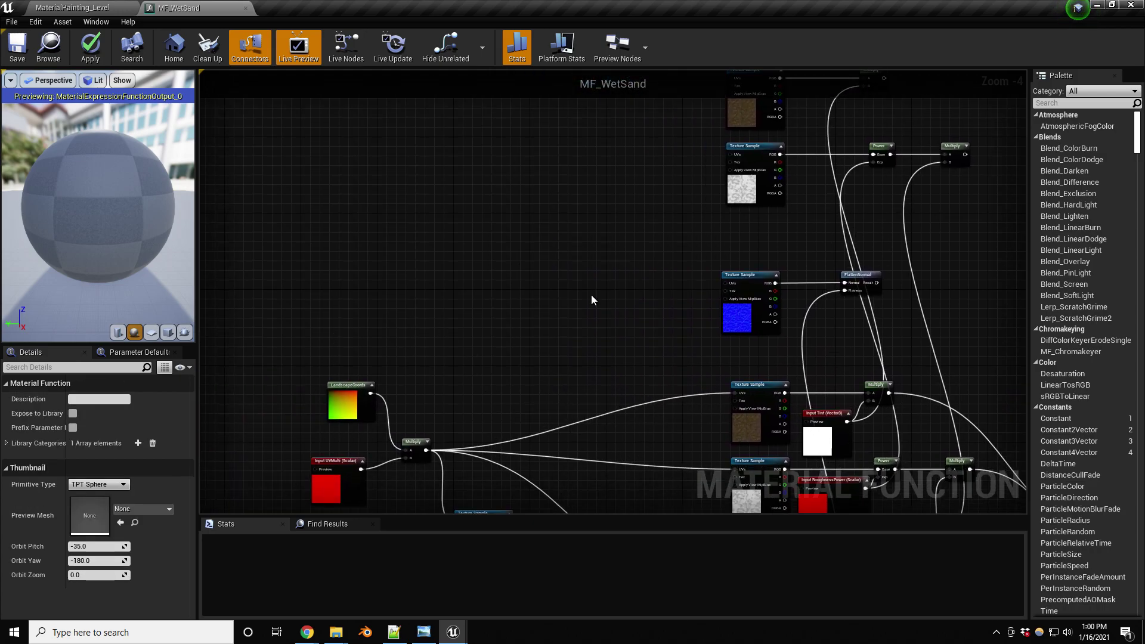
pyautogui.moveTo(301, 365); pyautogui.dragTo(418, 462)
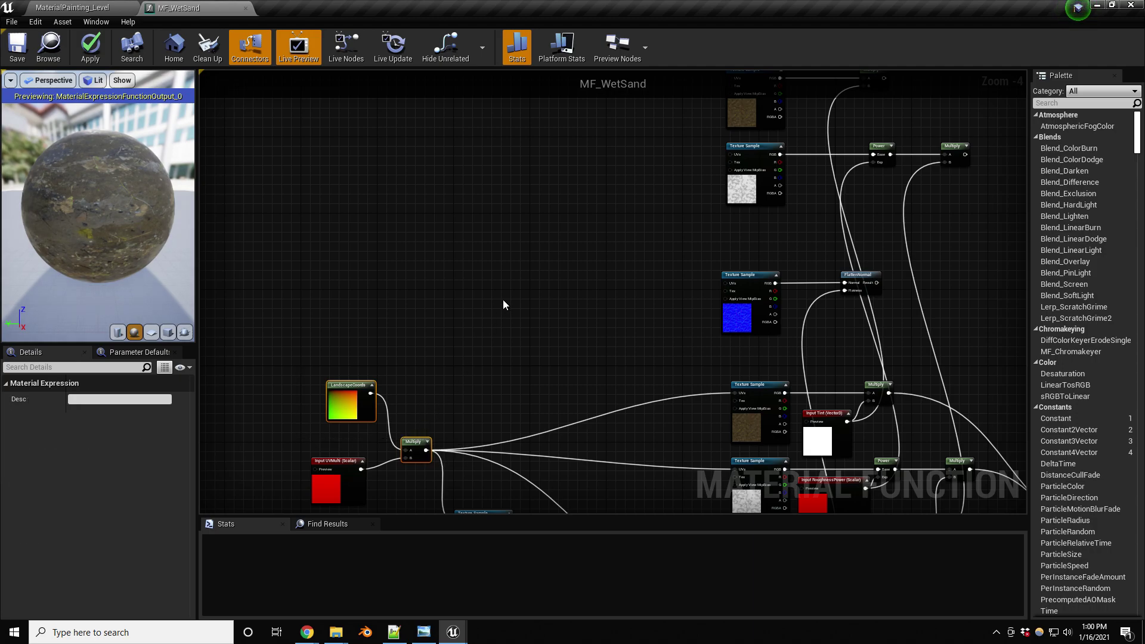
pyautogui.moveTo(605, 232); pyautogui.dragTo(562, 381, button='right')
pyautogui.hotkey('ctrl', 'v')
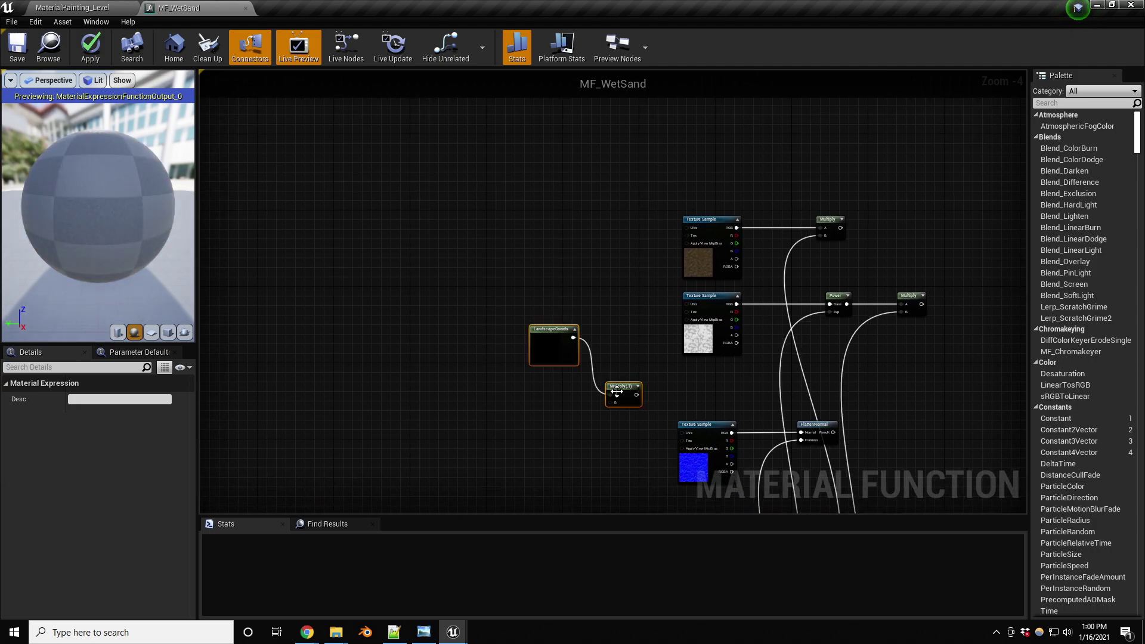
pyautogui.moveTo(617, 391); pyautogui.dragTo(617, 306)
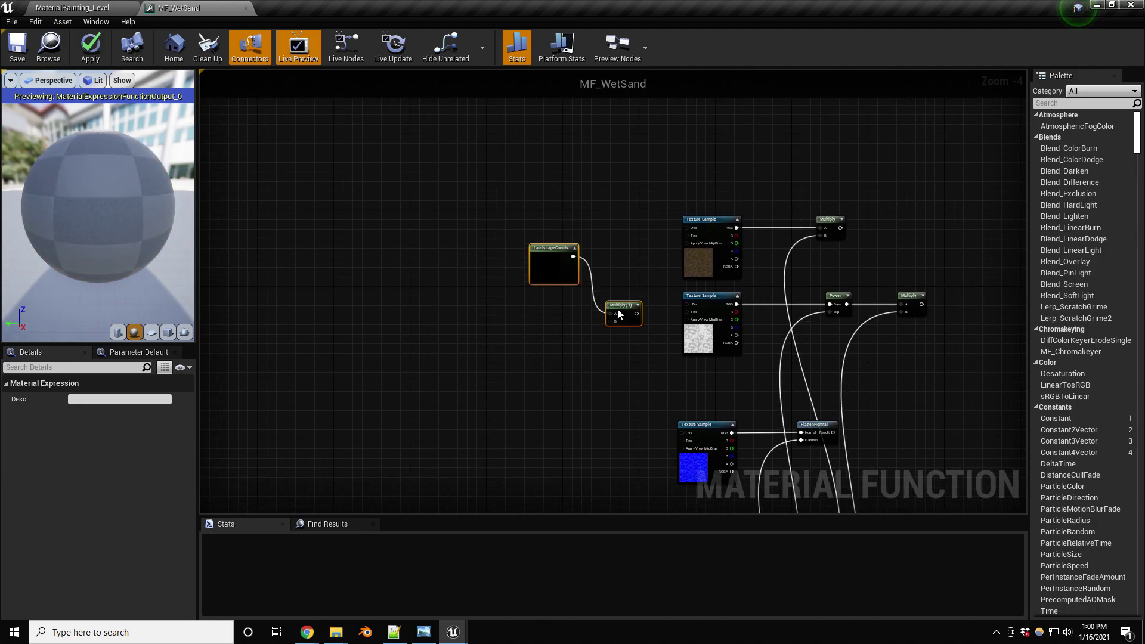
# - Add a Distance UVs scalar parameter with default 0.02, wired into Multiply's B input
pyautogui.click(552, 316)
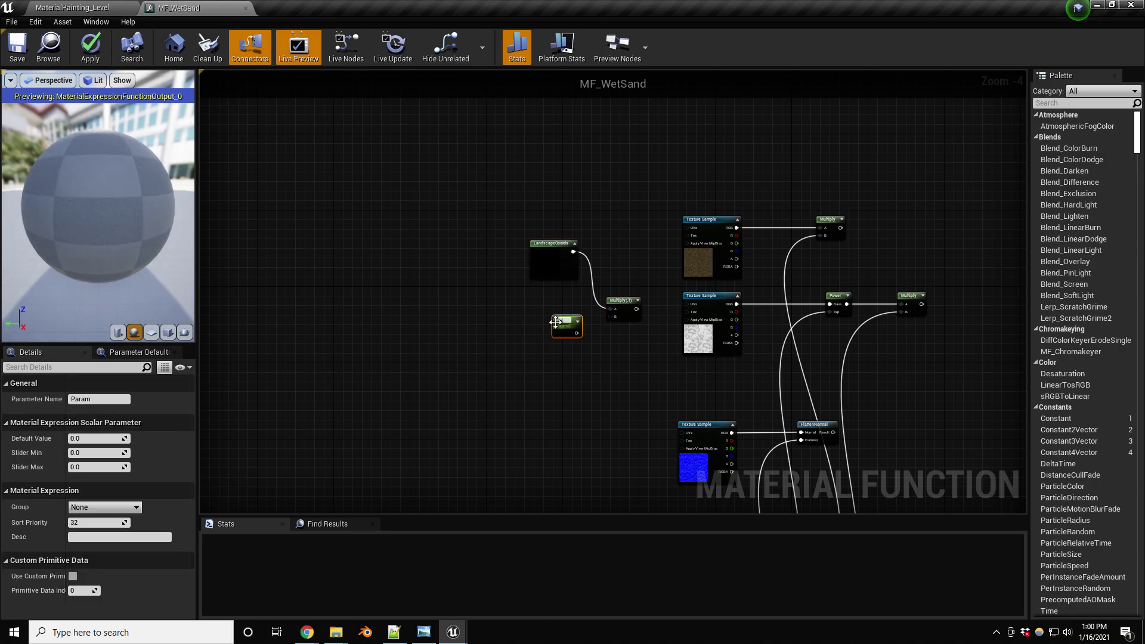
pyautogui.write('ss')
pyautogui.scroll(2, 566, 320)
pyautogui.scroll(1, 565, 321)
pyautogui.press('BackSpace')
pyautogui.press('BackSpace')
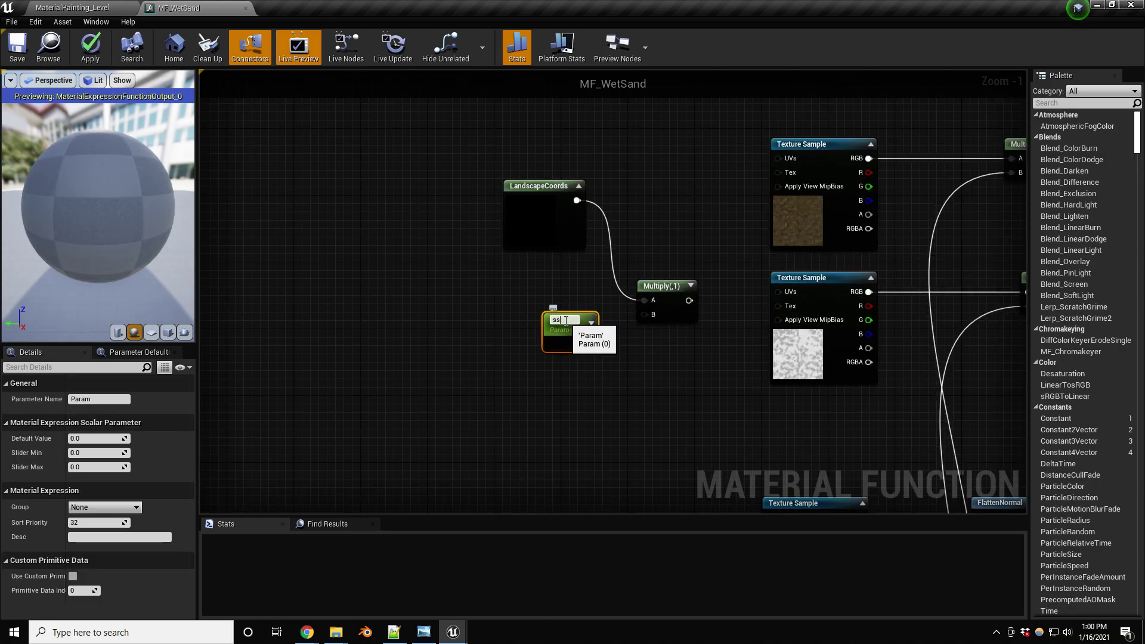
pyautogui.write('Distance UV')
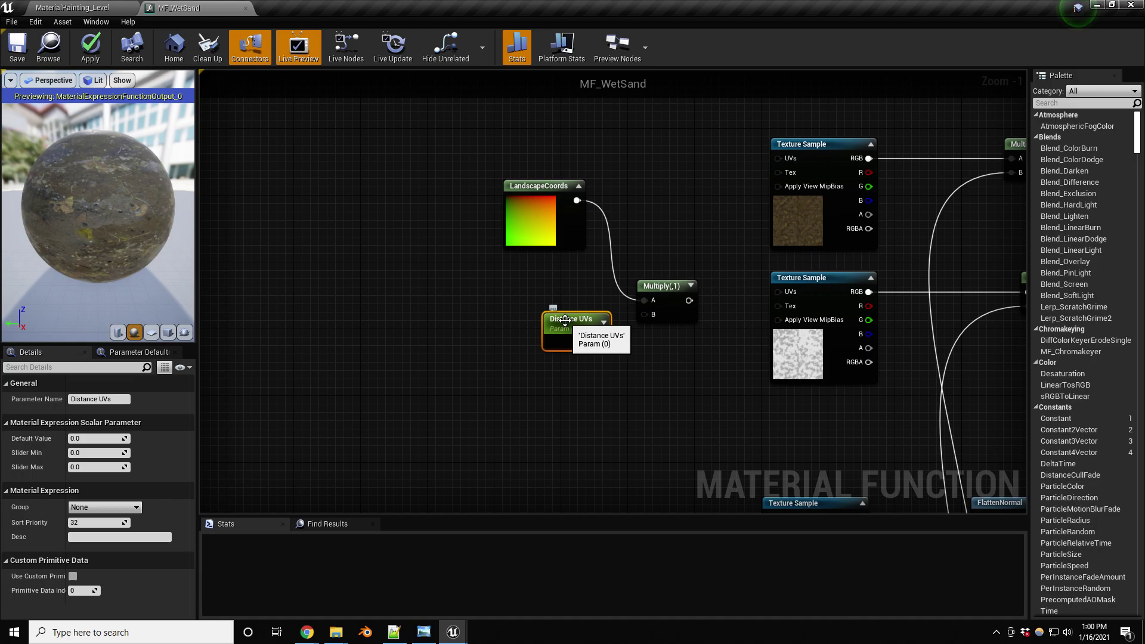
pyautogui.press('Return')
pyautogui.moveTo(575, 325); pyautogui.dragTo(535, 327)
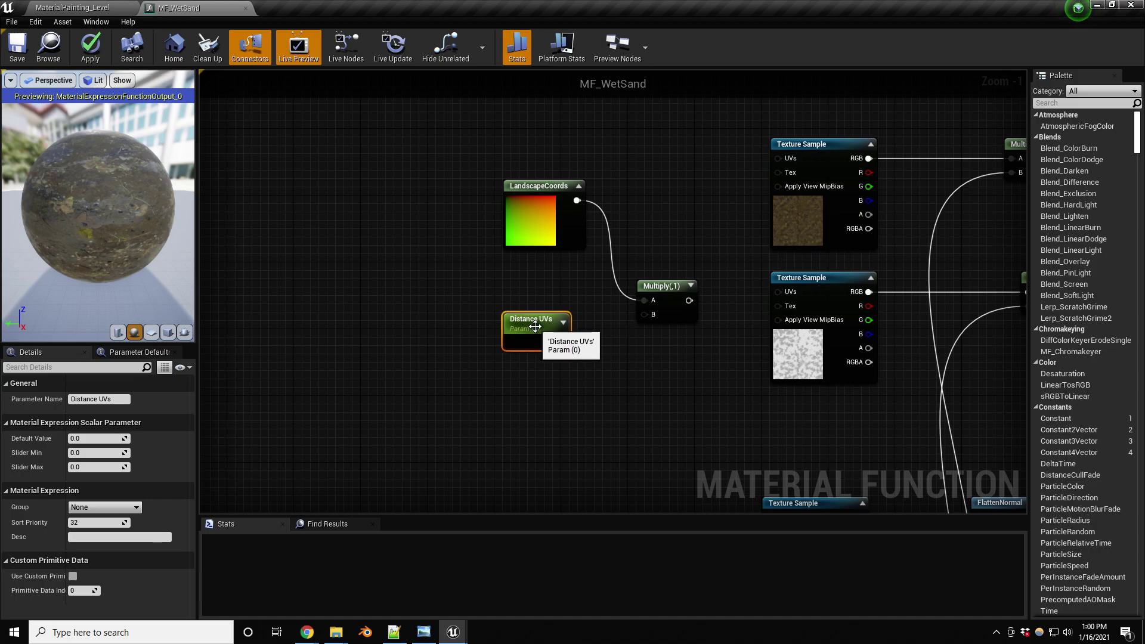
pyautogui.click(99, 438)
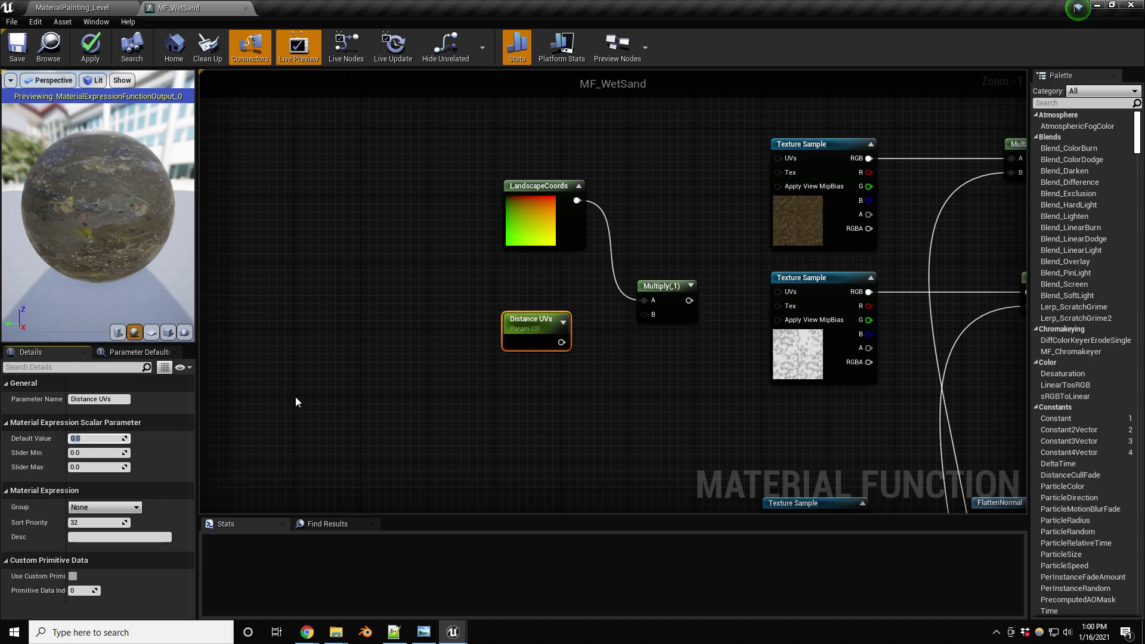
pyautogui.press('Return')
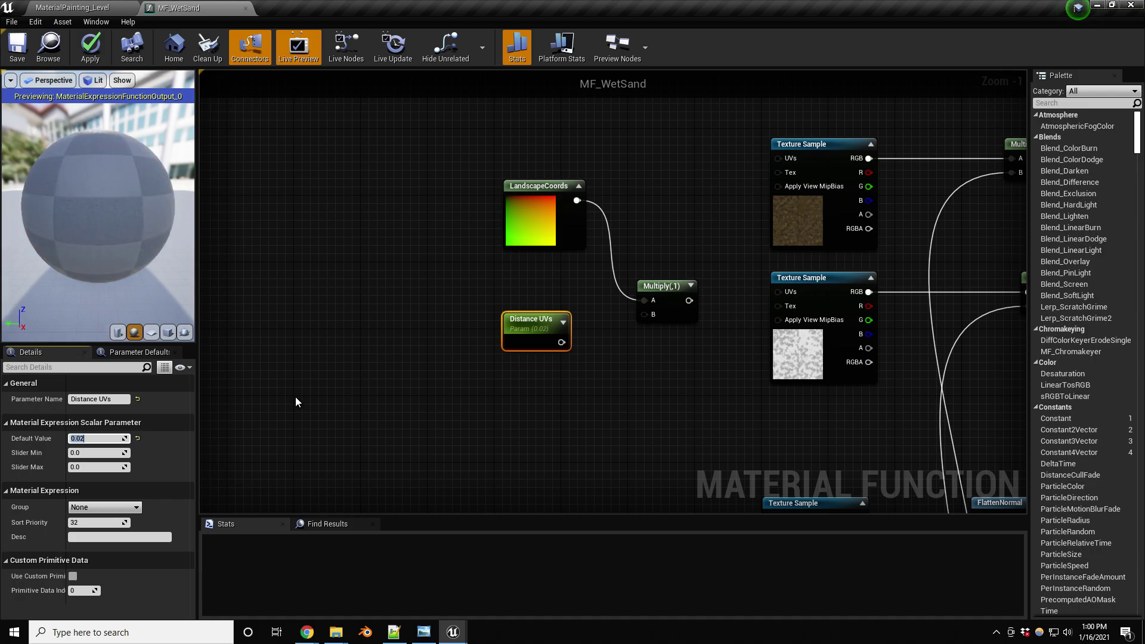
pyautogui.moveTo(561, 342); pyautogui.dragTo(646, 314)
# - Connect the copied Multiply output to the UVs of all three copied texture samples
pyautogui.moveTo(672, 249); pyautogui.dragTo(478, 262, button='right')
pyautogui.moveTo(483, 315); pyautogui.dragTo(580, 173)
pyautogui.moveTo(483, 315); pyautogui.dragTo(580, 307)
pyautogui.moveTo(499, 359); pyautogui.dragTo(476, 249, button='right')
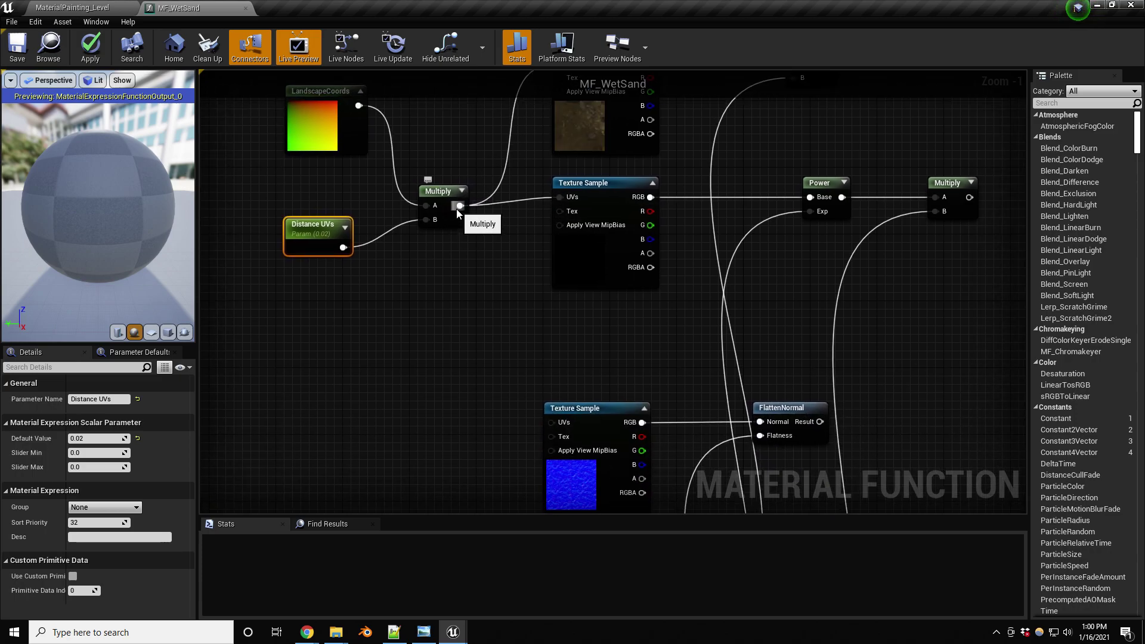
pyautogui.moveTo(460, 205); pyautogui.dragTo(550, 424)
pyautogui.moveTo(550, 424); pyautogui.dragTo(484, 392, button='right')
pyautogui.scroll(-2, 388, 284)
pyautogui.scroll(-2, 716, 361)
pyautogui.moveTo(621, 319); pyautogui.dragTo(621, 296)
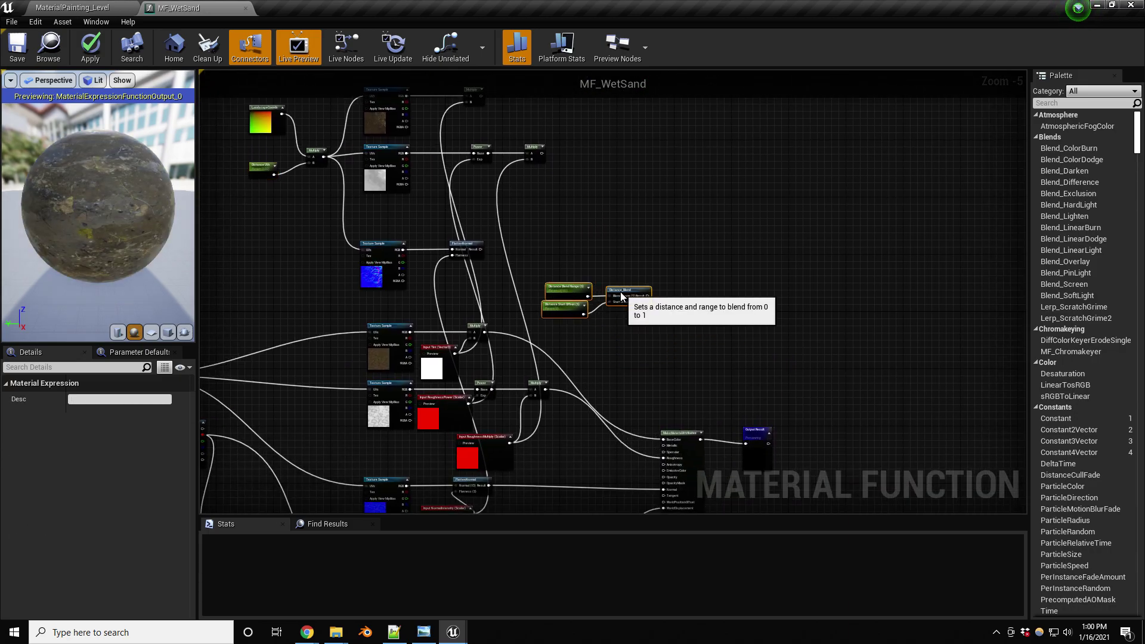
# - Add a LinearInterpolate node and connect Distance_Blend's Result to its Alpha
pyautogui.rightClick(647, 198)
pyautogui.write('linear inter')
pyautogui.press('Return')
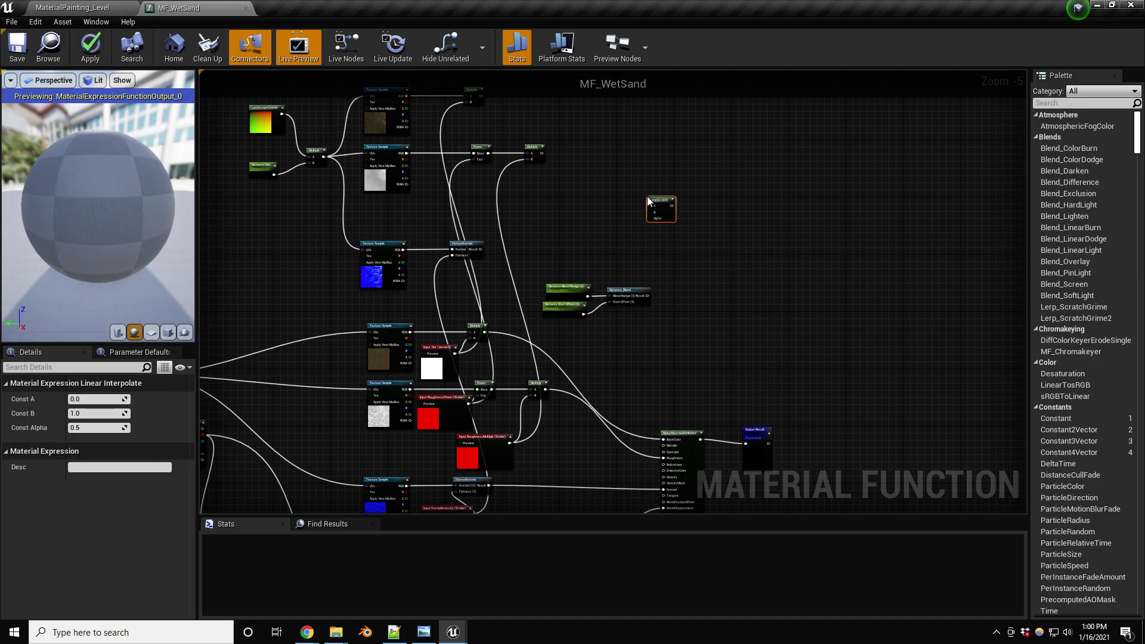
pyautogui.scroll(3, 620, 263)
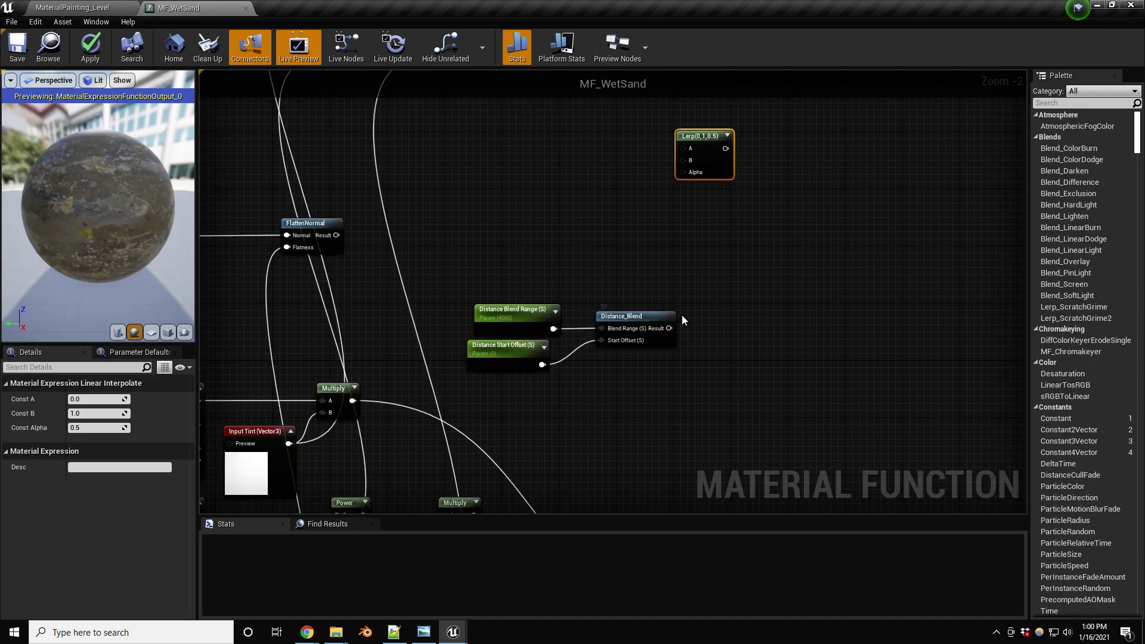
pyautogui.moveTo(669, 327); pyautogui.dragTo(754, 214)
pyautogui.moveTo(639, 205); pyautogui.dragTo(636, 153, button='right')
# - Duplicate the Lerp twice, stacking the copies below the first one
pyautogui.hotkey('ctrl', 'w')
pyautogui.moveTo(696, 173); pyautogui.dragTo(756, 236)
pyautogui.moveTo(691, 284); pyautogui.dragTo(687, 208, button='right')
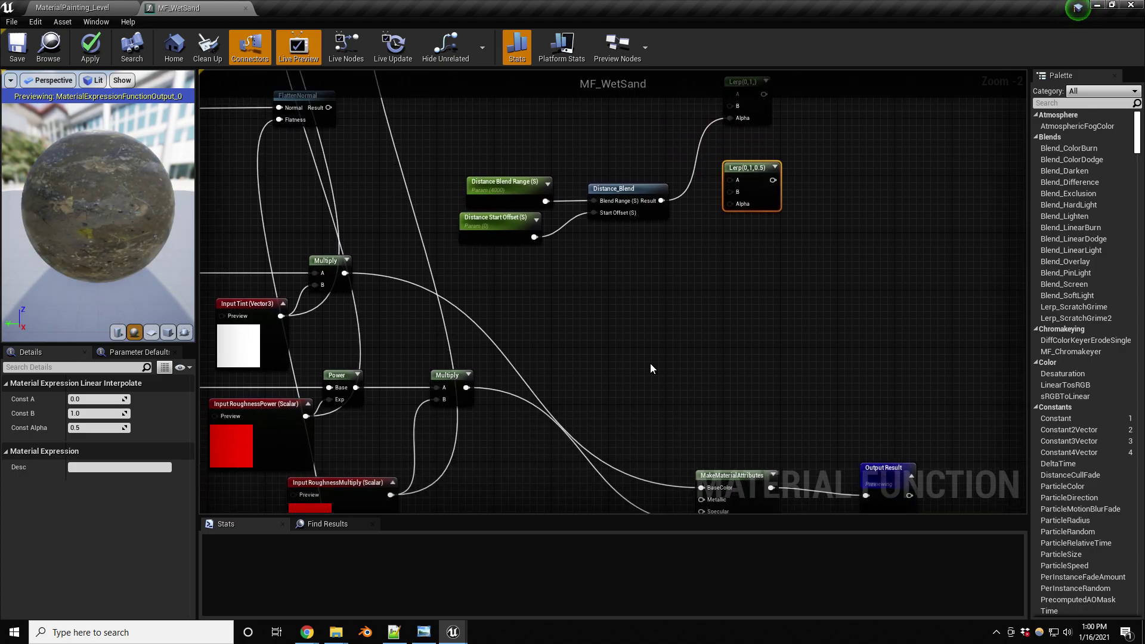
pyautogui.hotkey('ctrl', 'w')
pyautogui.moveTo(674, 369); pyautogui.dragTo(753, 239)
pyautogui.moveTo(661, 200); pyautogui.dragTo(738, 275)
# - Connect Distance_Blend's Result to the third Lerp's Alpha
pyautogui.moveTo(639, 270); pyautogui.dragTo(635, 396, button='right')
pyautogui.scroll(-1, 635, 375)
pyautogui.moveTo(612, 257); pyautogui.dragTo(637, 185, button='right')
pyautogui.scroll(-2, 638, 181)
pyautogui.scroll(2, 657, 367)
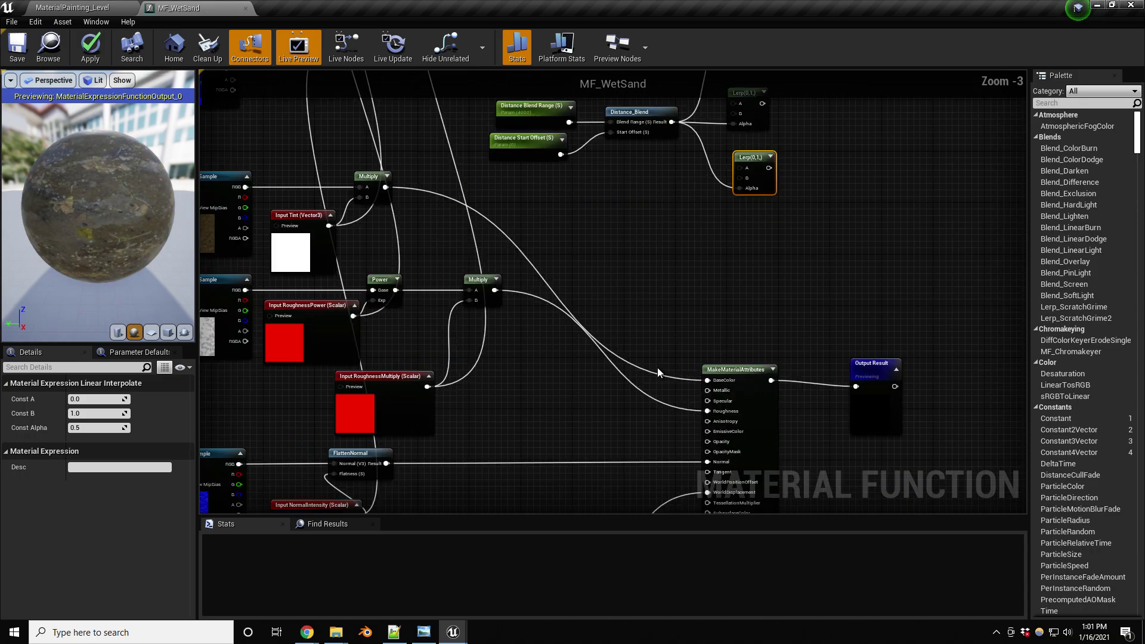
pyautogui.moveTo(667, 288); pyautogui.dragTo(688, 461, button='right')
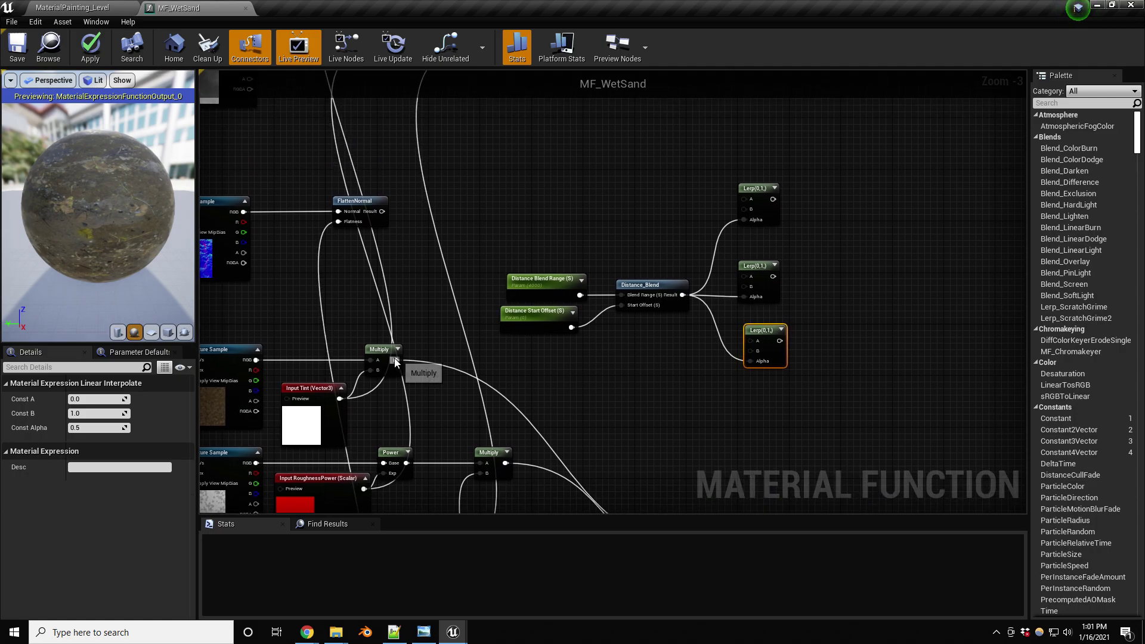
# - Feed the near and far Multiply and FlattenNormal outputs into the three Lerps' A and B inputs
pyautogui.moveTo(394, 359); pyautogui.dragTo(747, 200)
pyautogui.moveTo(661, 180); pyautogui.dragTo(644, 331, button='right')
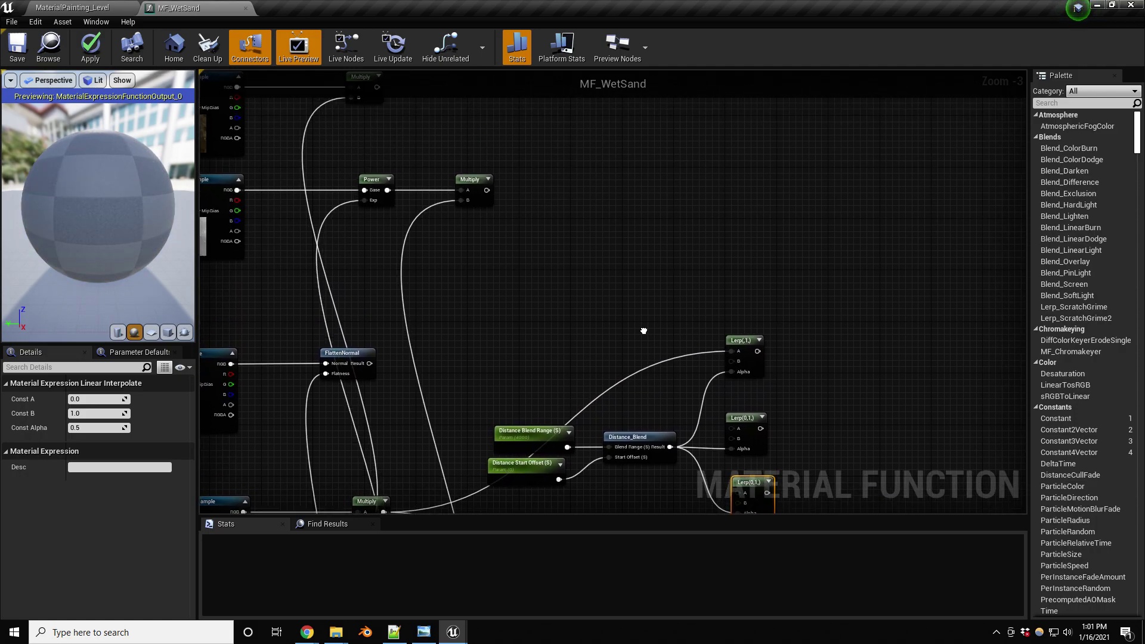
pyautogui.scroll(-1, 596, 220)
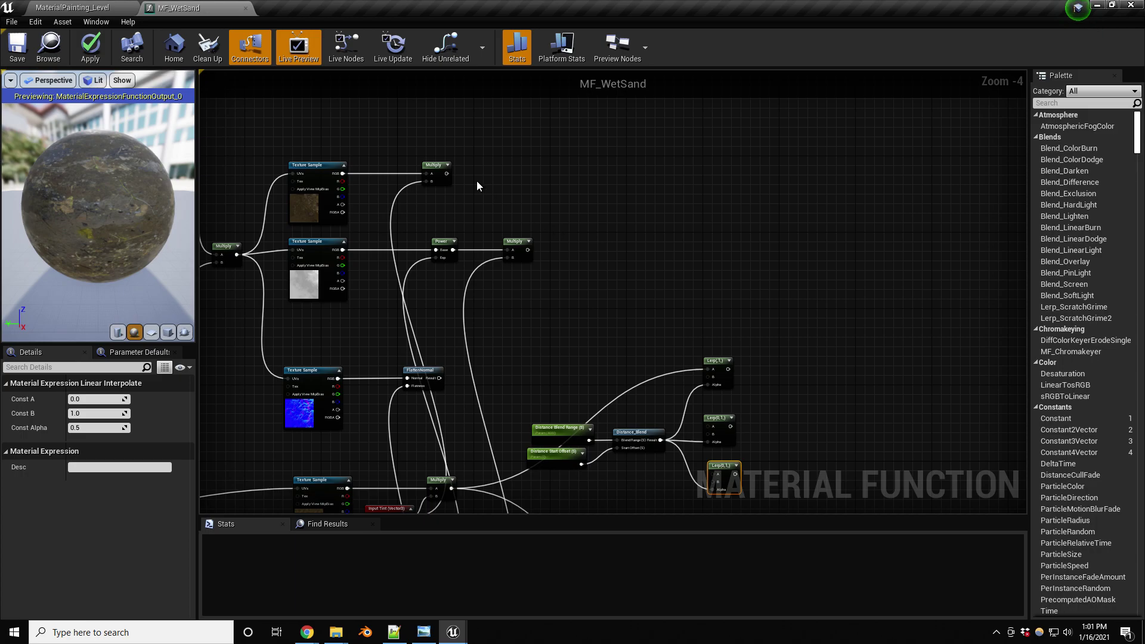
pyautogui.moveTo(447, 173); pyautogui.dragTo(710, 378)
pyautogui.moveTo(709, 375); pyautogui.dragTo(624, 201, button='right')
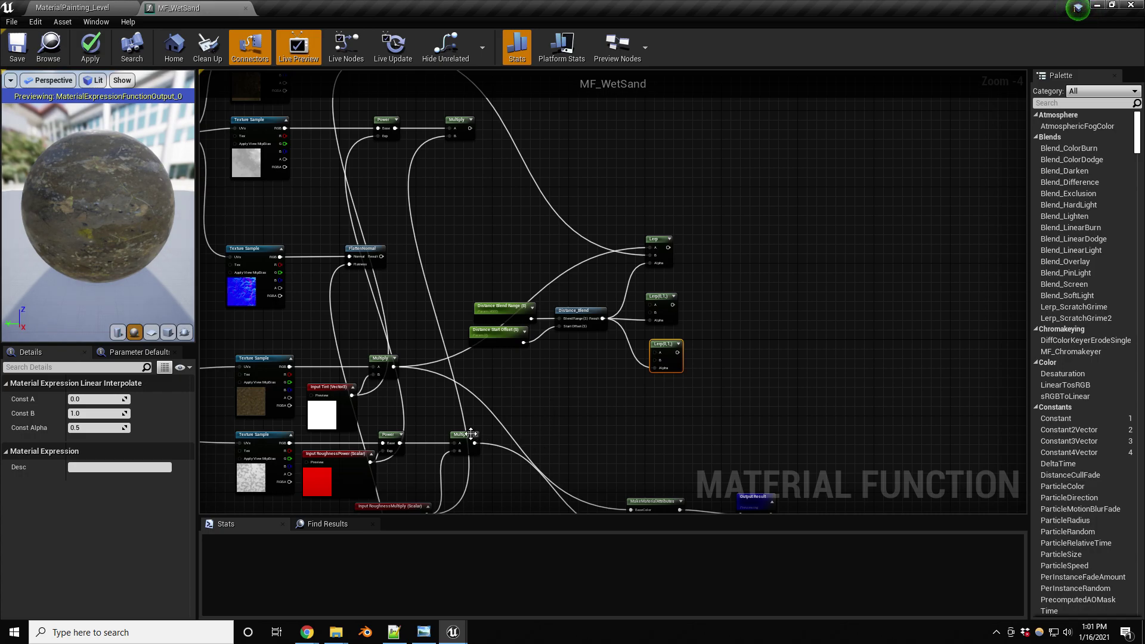
pyautogui.moveTo(475, 443); pyautogui.dragTo(653, 306)
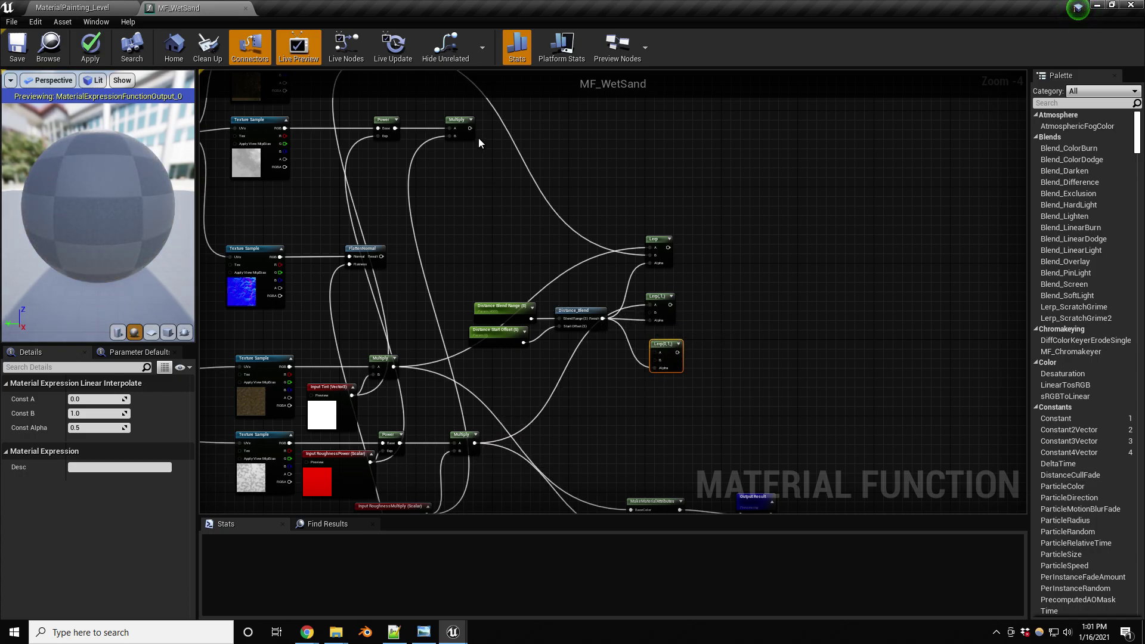
pyautogui.moveTo(470, 128); pyautogui.dragTo(650, 313)
pyautogui.moveTo(595, 407); pyautogui.dragTo(584, 311, button='right')
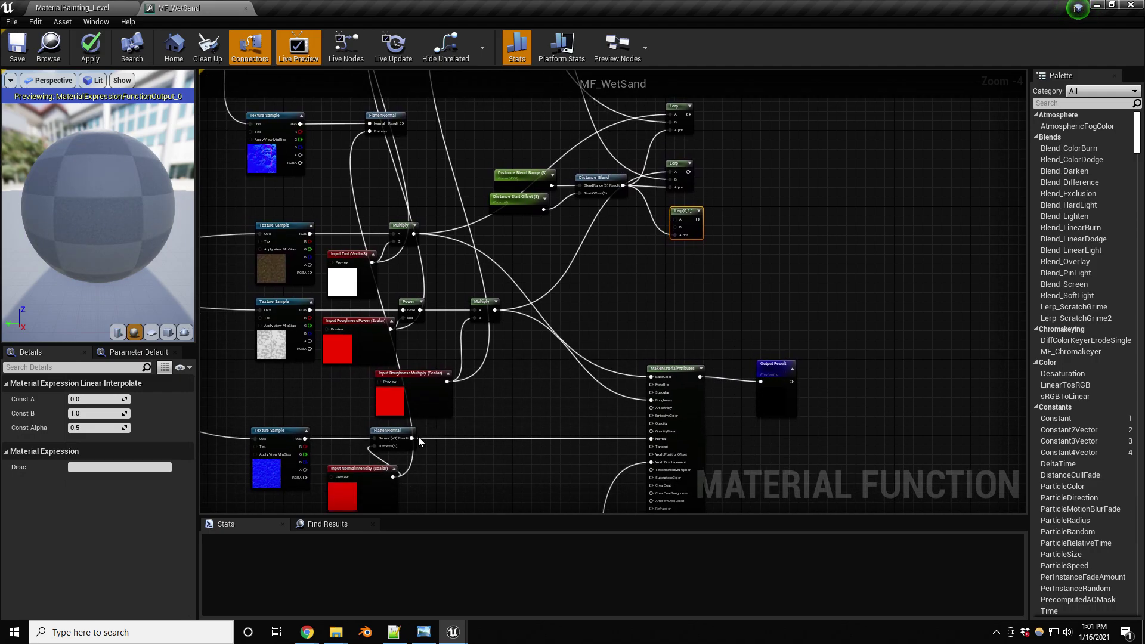
pyautogui.moveTo(416, 438); pyautogui.dragTo(677, 221)
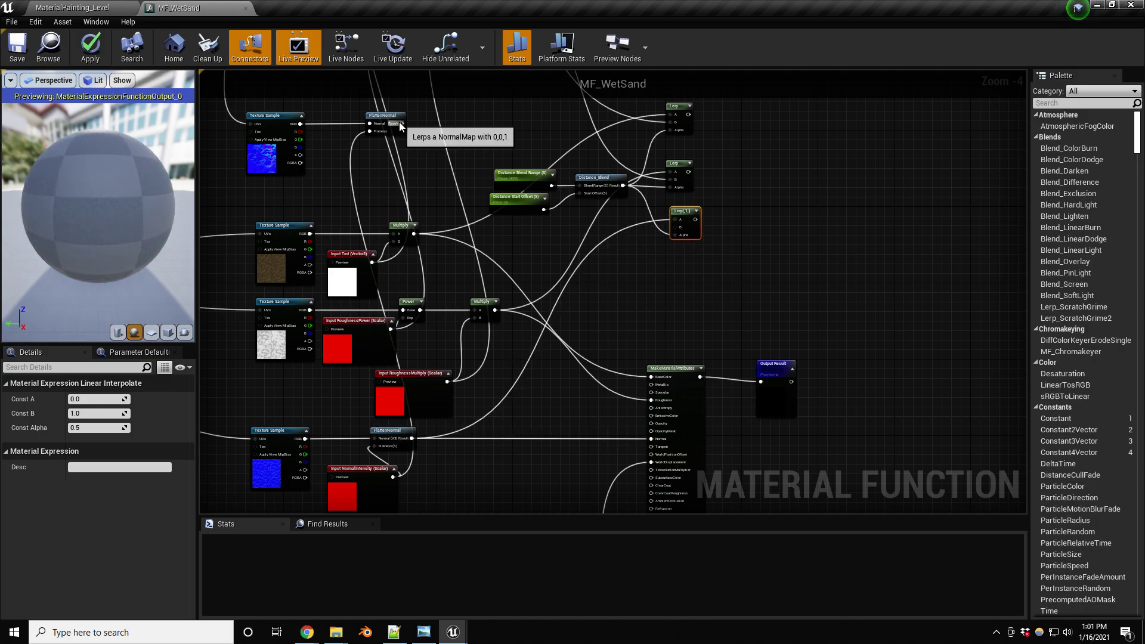
pyautogui.moveTo(400, 123); pyautogui.dragTo(678, 227)
# - Plug the Lerp outputs into BaseColor, Roughness and Normal, and move the output nodes right
pyautogui.moveTo(688, 114); pyautogui.dragTo(650, 377)
pyautogui.moveTo(688, 172); pyautogui.dragTo(651, 400)
pyautogui.moveTo(694, 223); pyautogui.dragTo(651, 439)
pyautogui.scroll(-1, 606, 288)
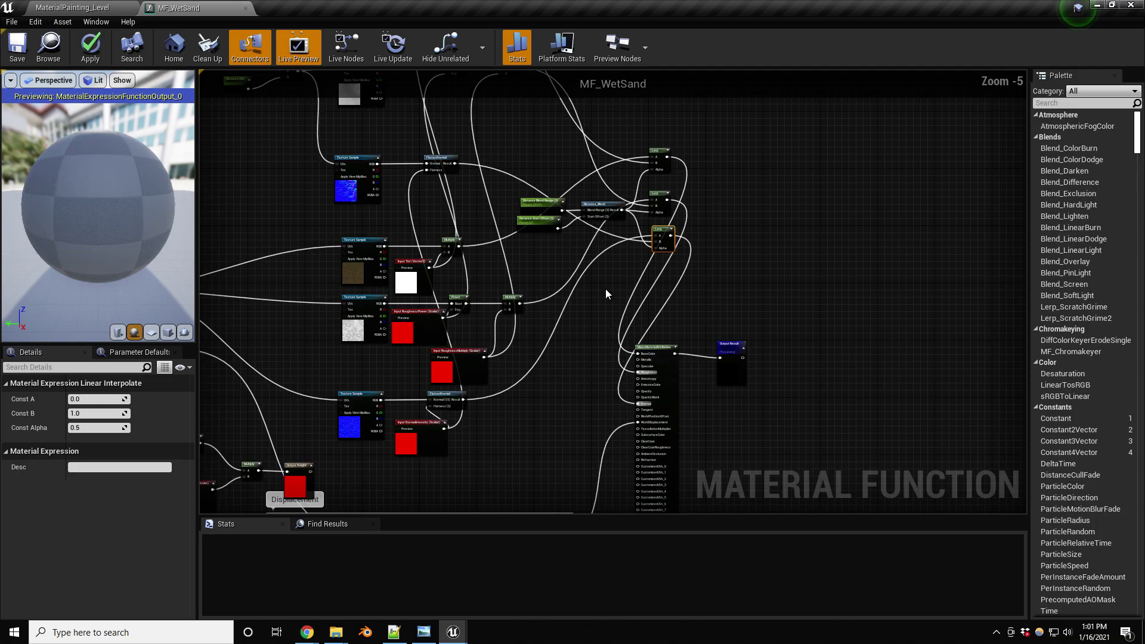
pyautogui.click(678, 353)
pyautogui.moveTo(655, 347); pyautogui.dragTo(810, 324)
pyautogui.moveTo(646, 300); pyautogui.dragTo(717, 377, button='right')
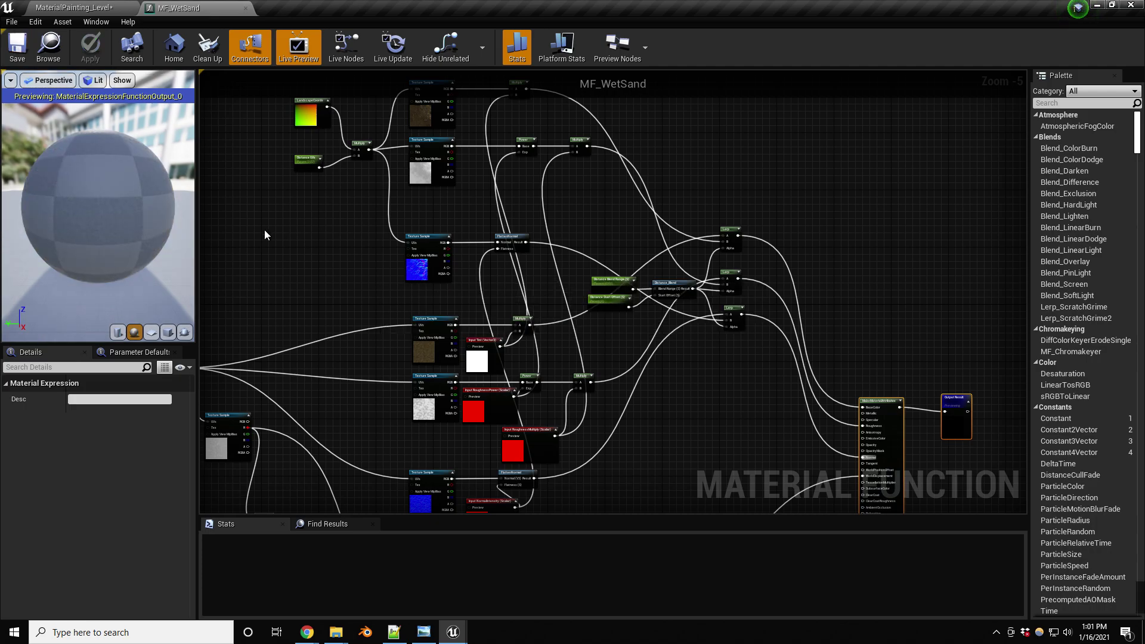
# - Switch to MaterialPainting_Level and fly over the mud patch to compare the wet sand near and far
pyautogui.click(94, 8)
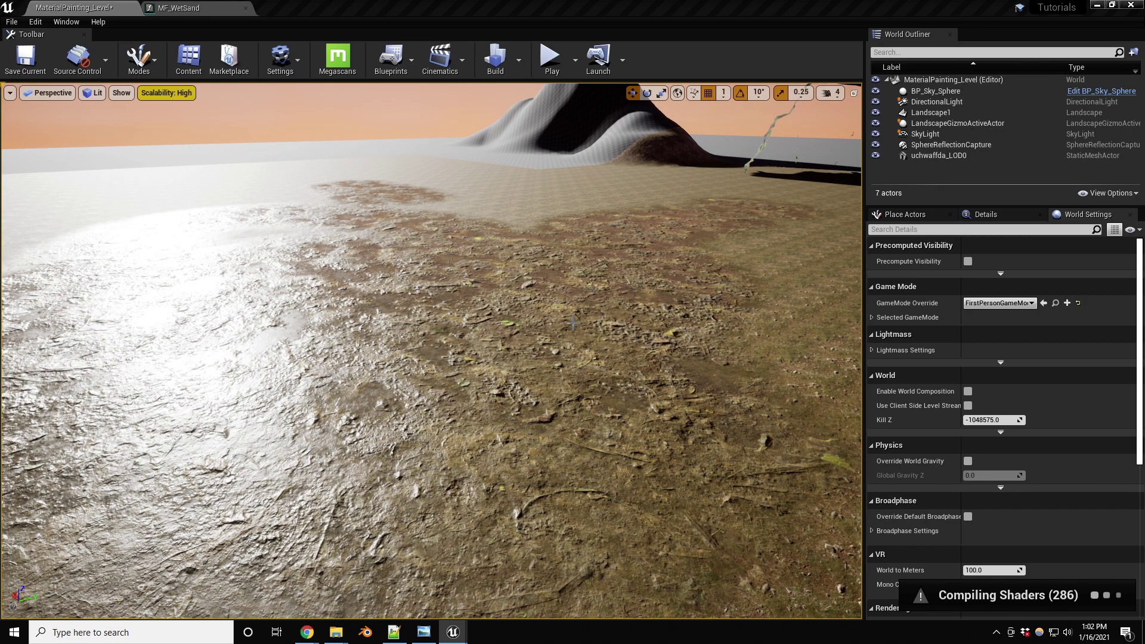
pyautogui.moveTo(618, 312); pyautogui.dragTo(594, 322, button='middle')
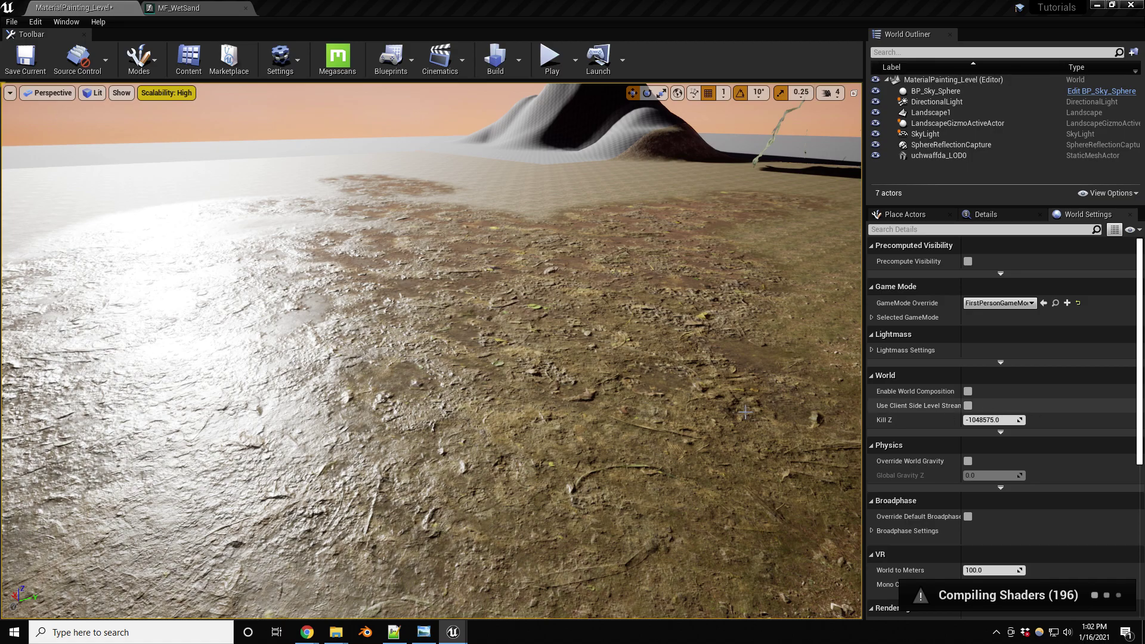
pyautogui.press('s')
pyautogui.moveTo(675, 411)
pyautogui.mouseDown(button='right')
pyautogui.moveTo(654, 403)
pyautogui.moveTo(674, 412)
pyautogui.mouseUp(button='right')
pyautogui.press('w')
pyautogui.press('s')
pyautogui.press('s')
pyautogui.press('w')
# - Bring the Master_Terrain_Inst1 instance editor over the level and enlarge its window
pyautogui.moveTo(646, 430); pyautogui.dragTo(647, 445)
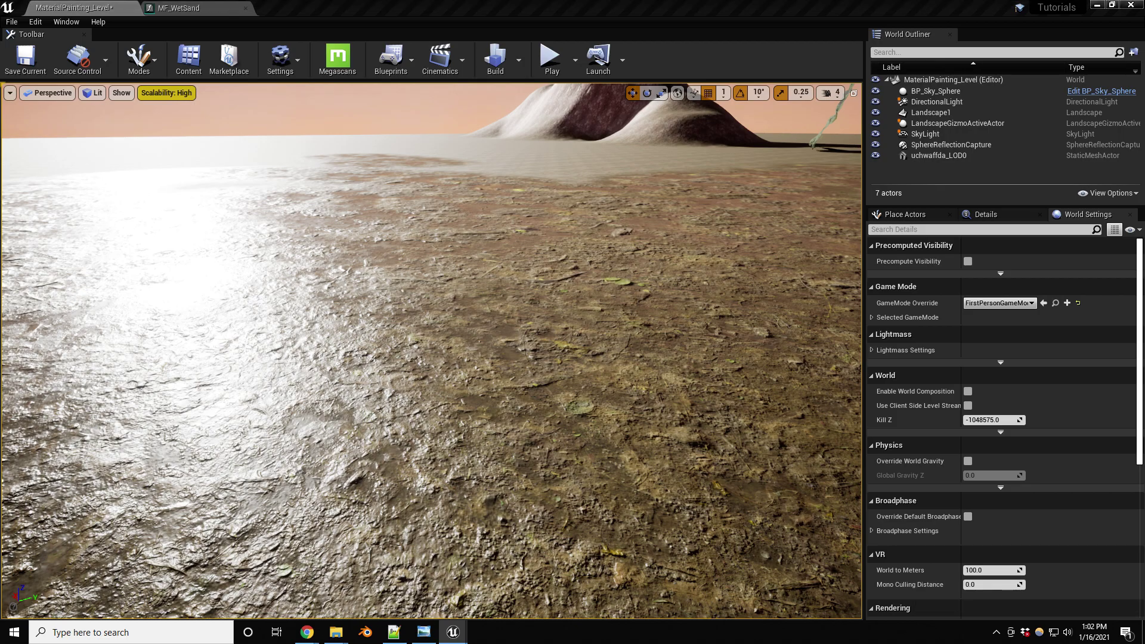
pyautogui.moveTo(1144, 106); pyautogui.dragTo(719, 21)
pyautogui.moveTo(896, 304); pyautogui.dragTo(892, 529)
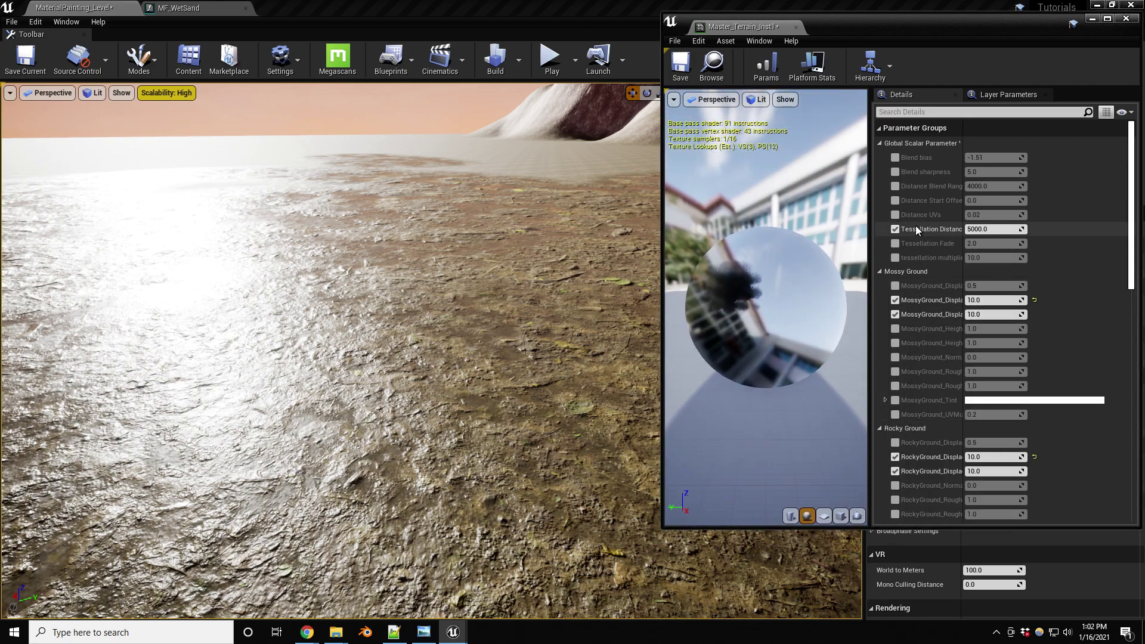
# - Filter the instance parameters by 'dista' and enable the Distance Blend Range and Distance Start Offset overrides
pyautogui.click(903, 111)
pyautogui.write('dista')
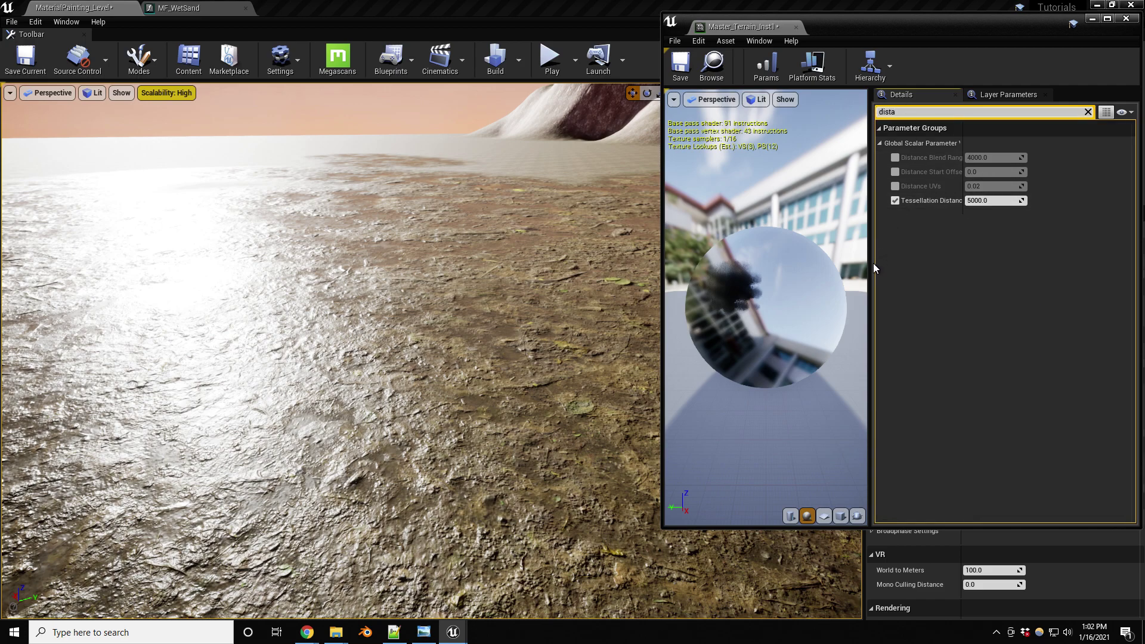
pyautogui.moveTo(874, 269); pyautogui.dragTo(822, 268)
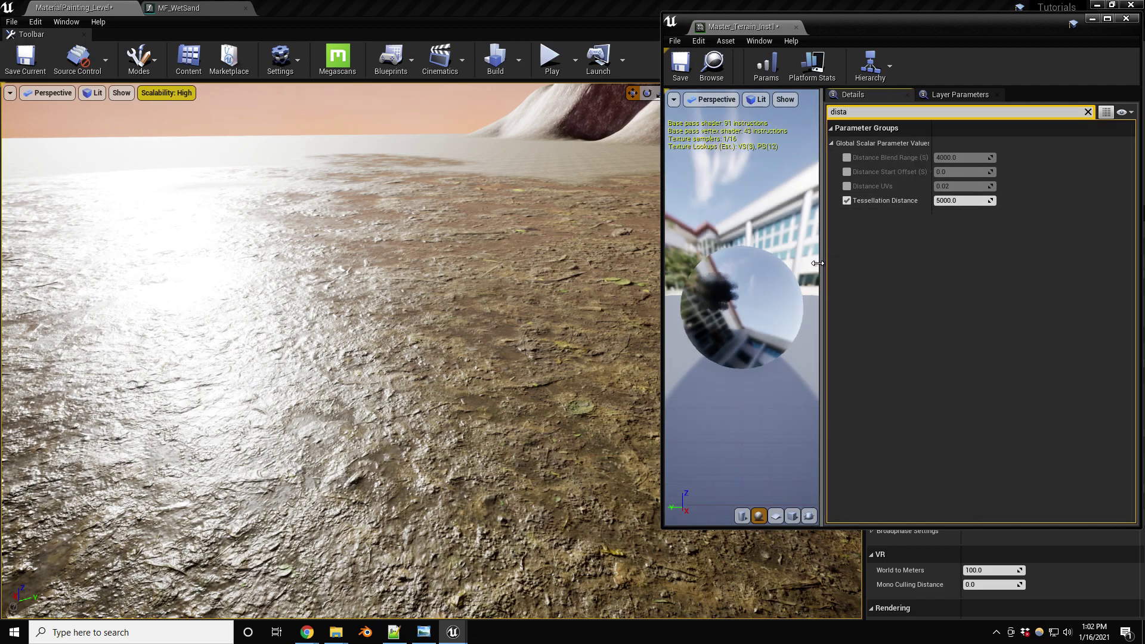
pyautogui.click(843, 157)
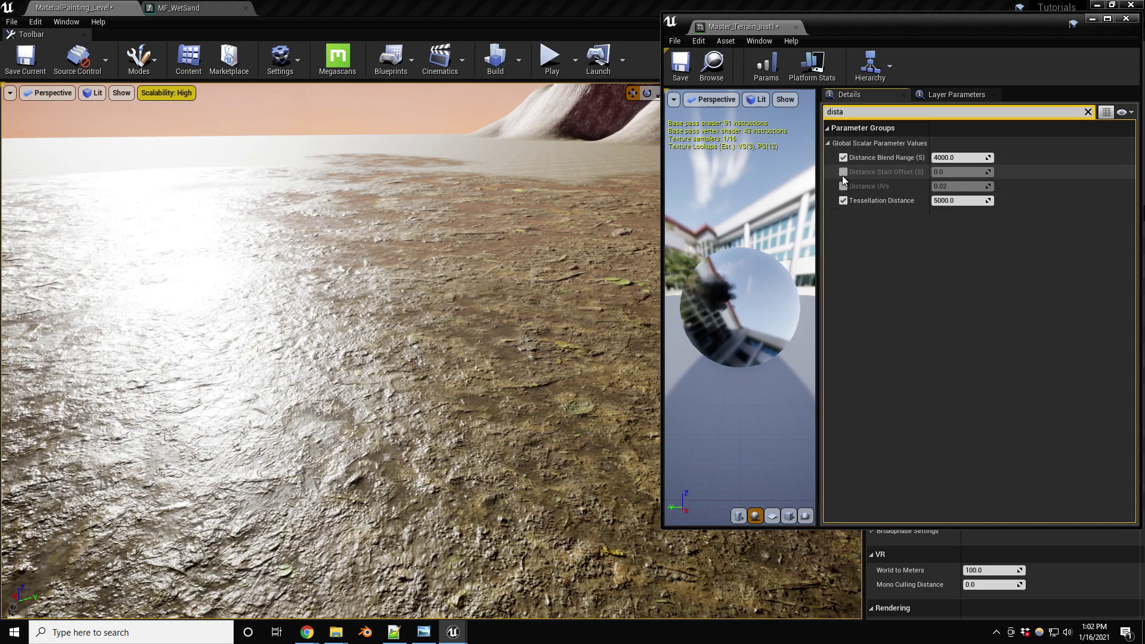
pyautogui.click(842, 173)
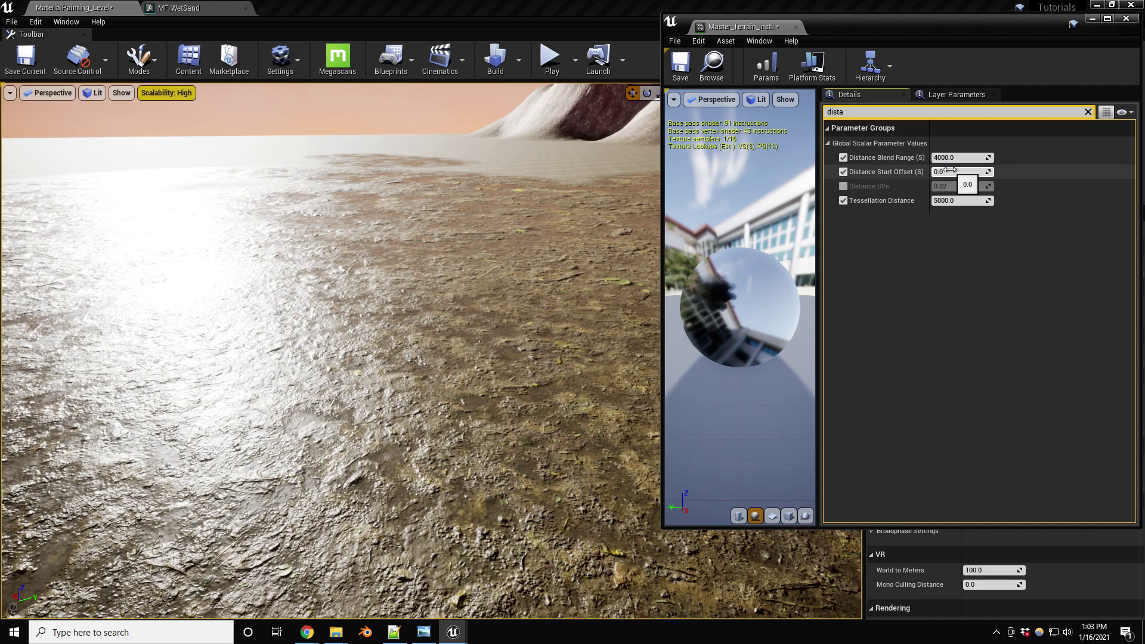
# - Set Distance Start Offset to 1000 and Distance Blend Range to 0
pyautogui.click(950, 170)
pyautogui.write('1000')
pyautogui.press('Return')
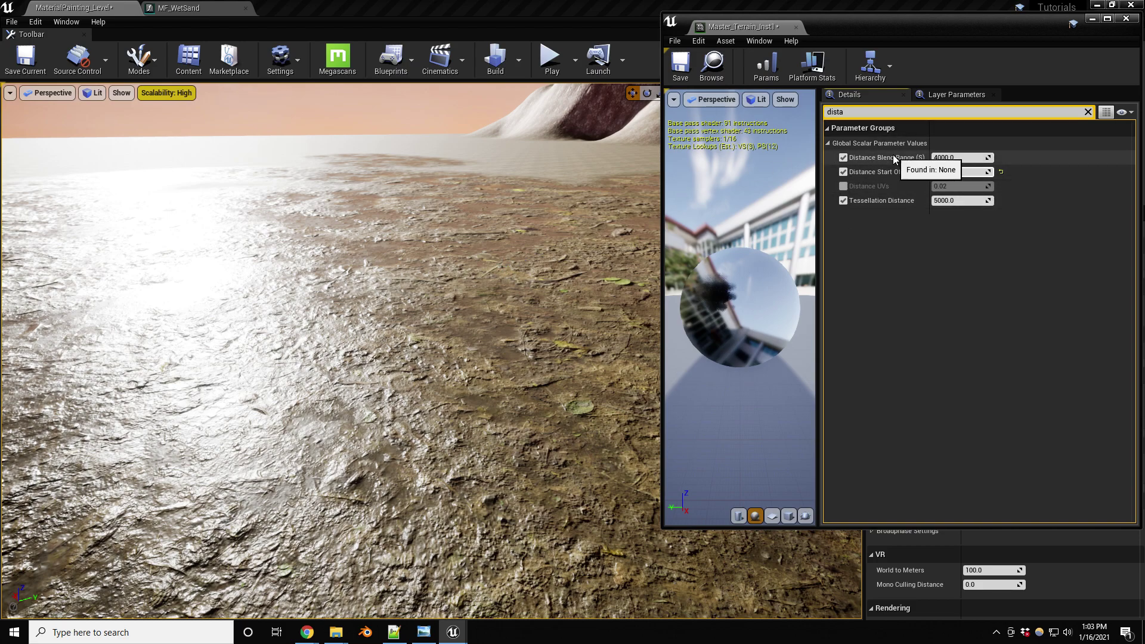
pyautogui.click(961, 158)
pyautogui.write('0')
pyautogui.press('Return')
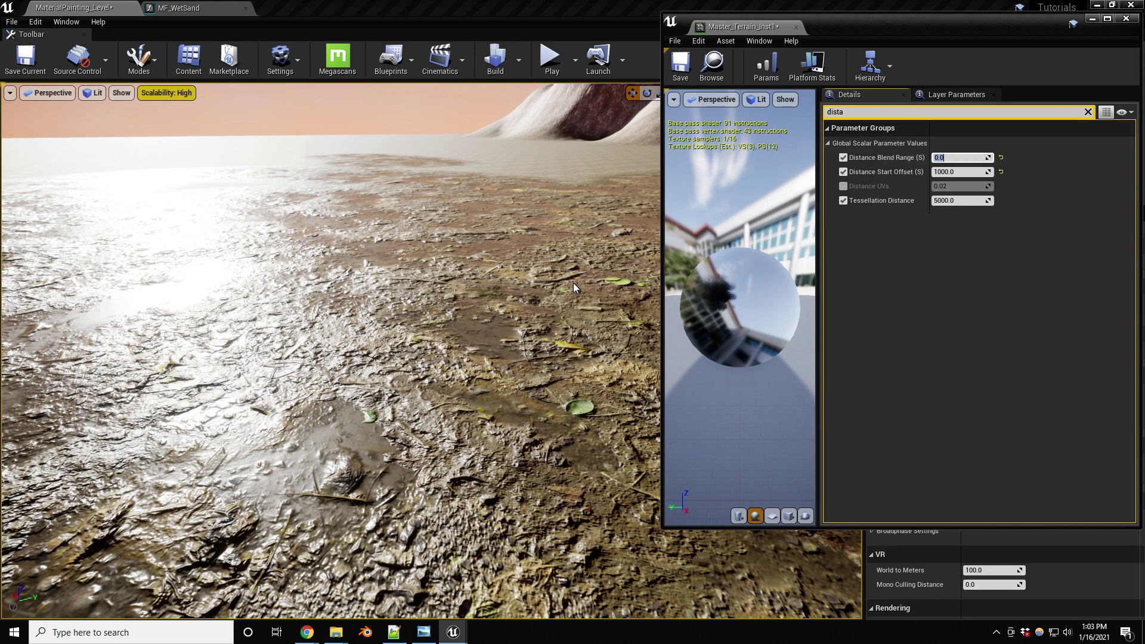
pyautogui.moveTo(520, 319); pyautogui.dragTo(520, 319, button='right')
pyautogui.moveTo(838, 25); pyautogui.dragTo(1144, 107)
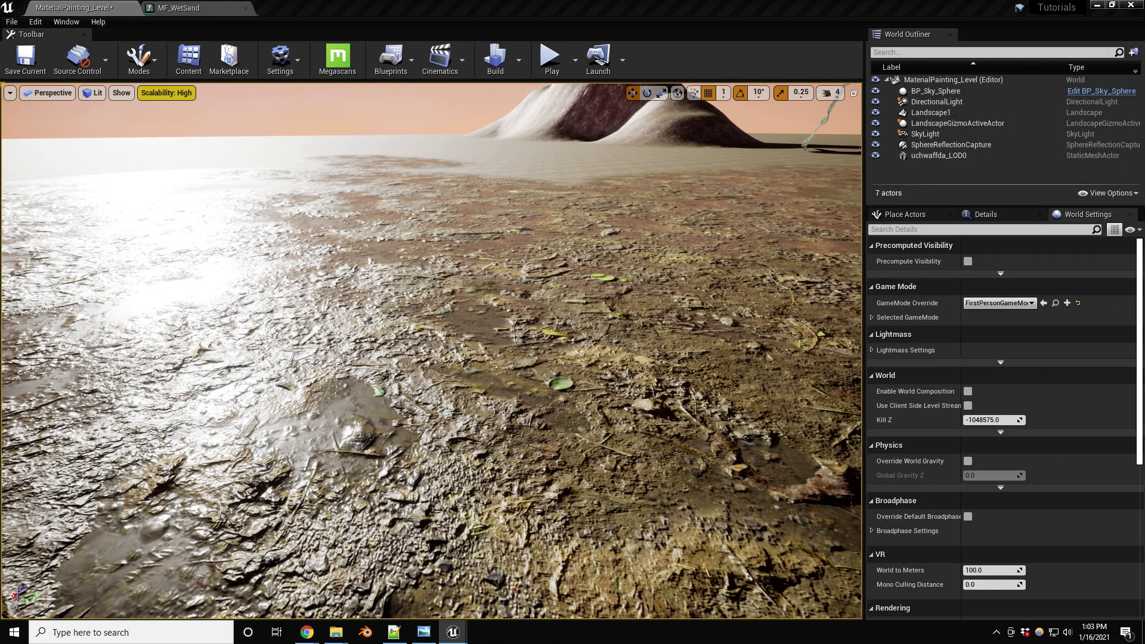
# - In MF_WetSand, route Distance Start Offset through a OneMinus (1-x) node into Distance_Blend's Start Offset
pyautogui.click(197, 8)
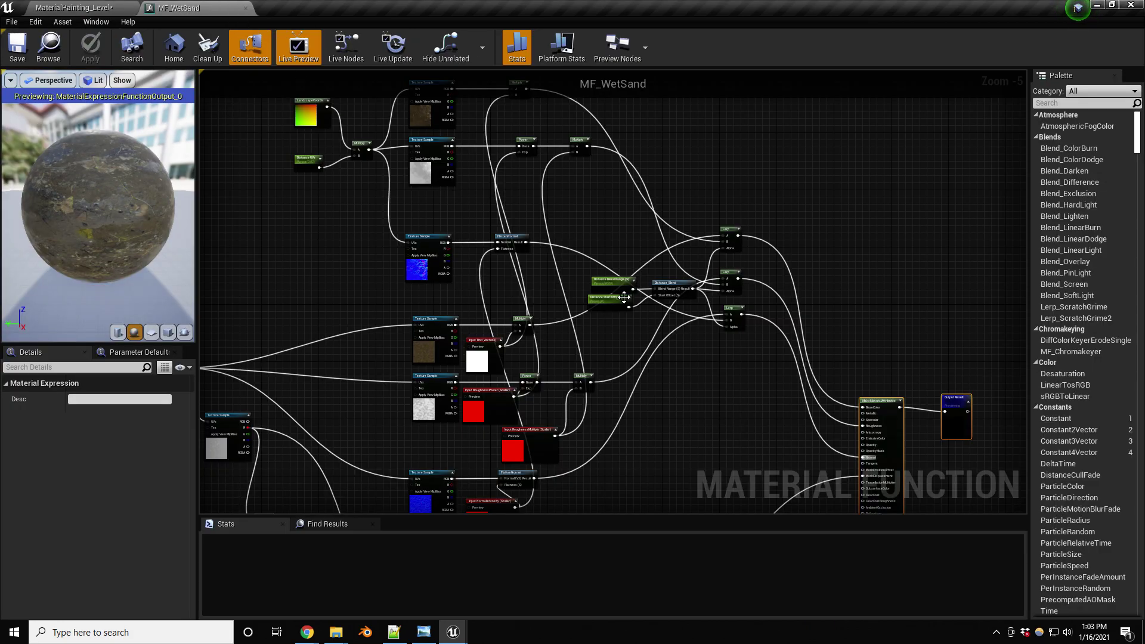
pyautogui.scroll(5, 627, 299)
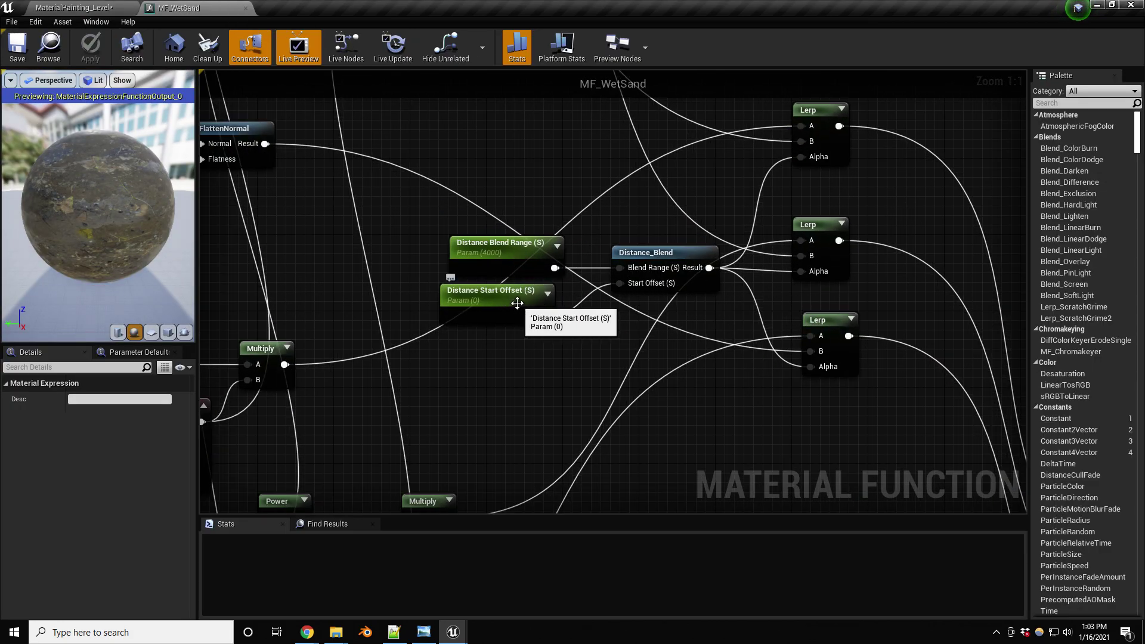
pyautogui.moveTo(517, 303); pyautogui.dragTo(508, 302)
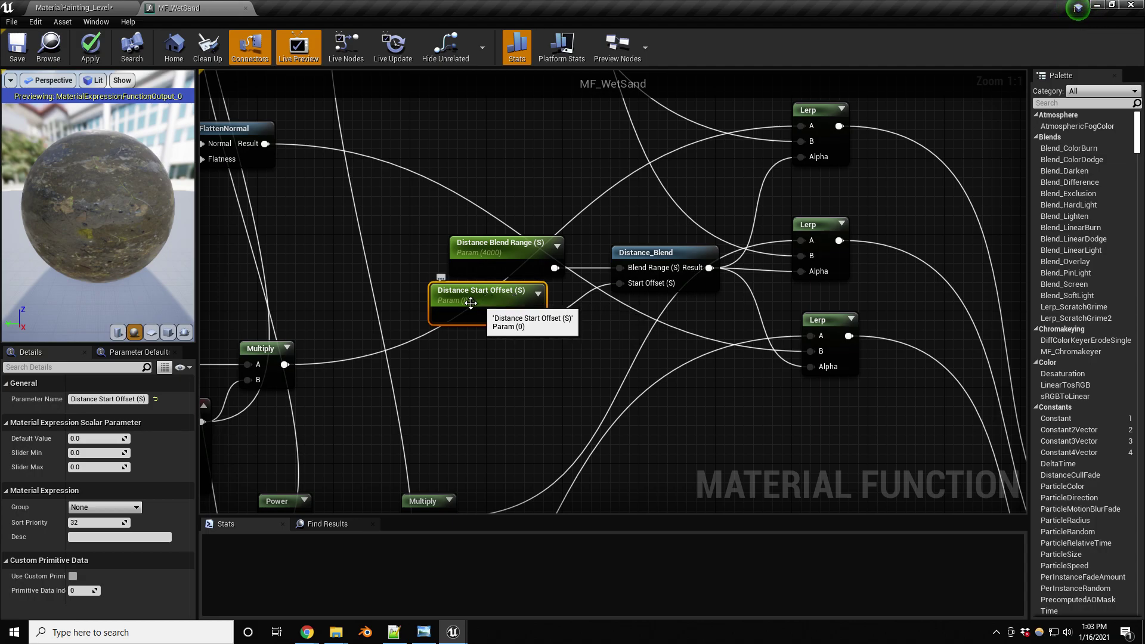
pyautogui.moveTo(536, 316); pyautogui.dragTo(592, 338)
pyautogui.write('one mi')
pyautogui.press('Return')
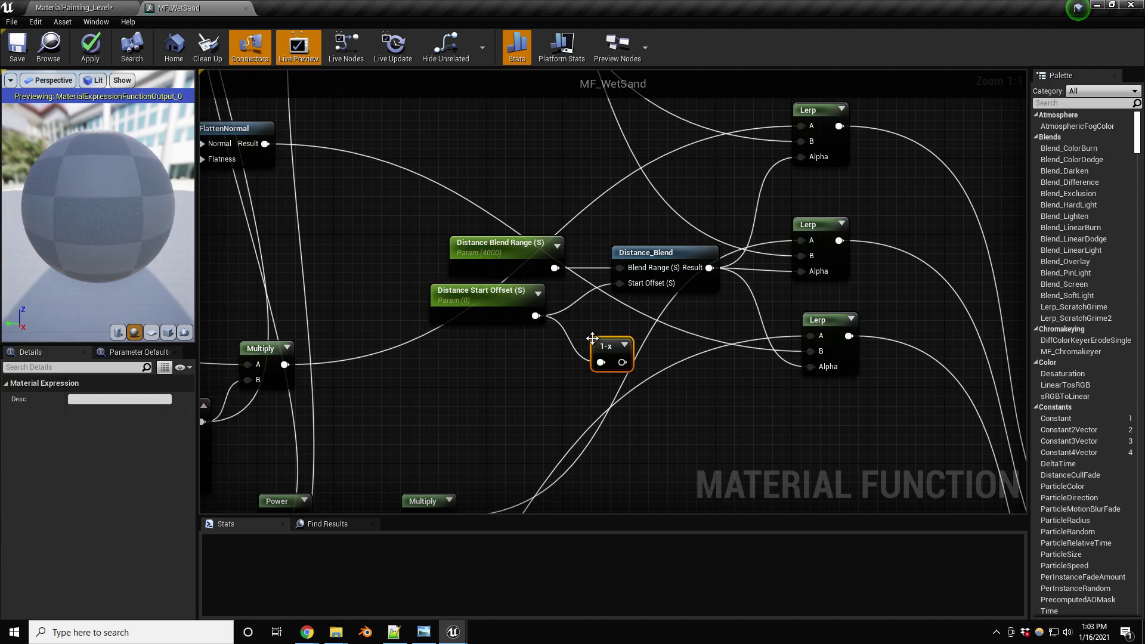
pyautogui.moveTo(622, 362); pyautogui.dragTo(587, 301)
# - Give the Distance Start Offset parameter a default value of 1000 and return to the level
pyautogui.click(471, 303)
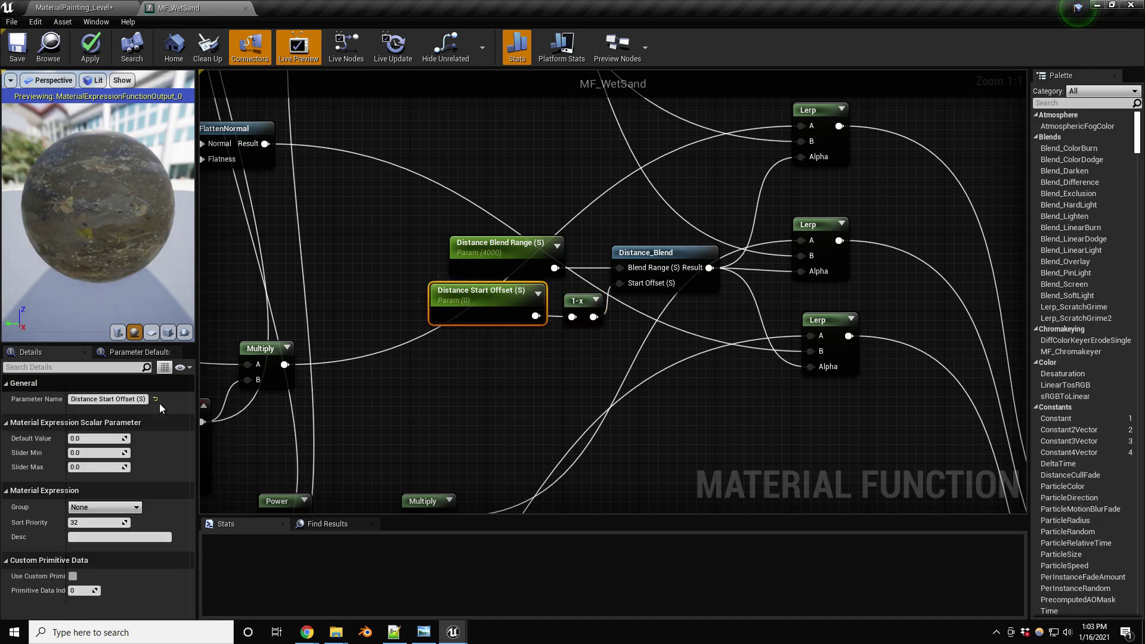
pyautogui.click(96, 438)
pyautogui.write('1000')
pyautogui.press('Return')
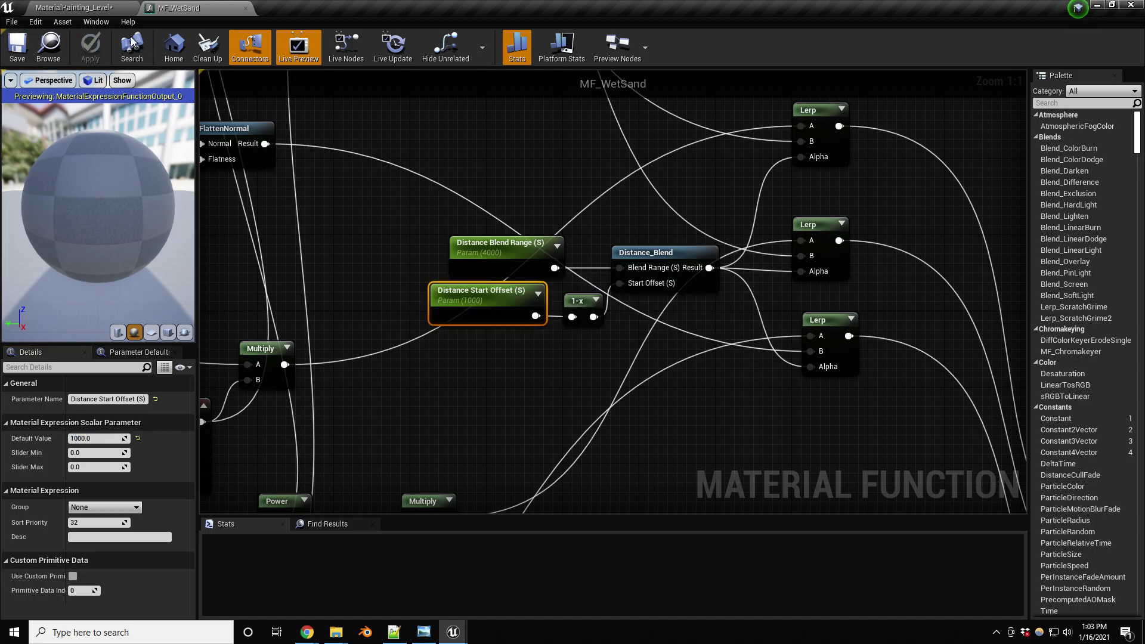
pyautogui.click(78, 8)
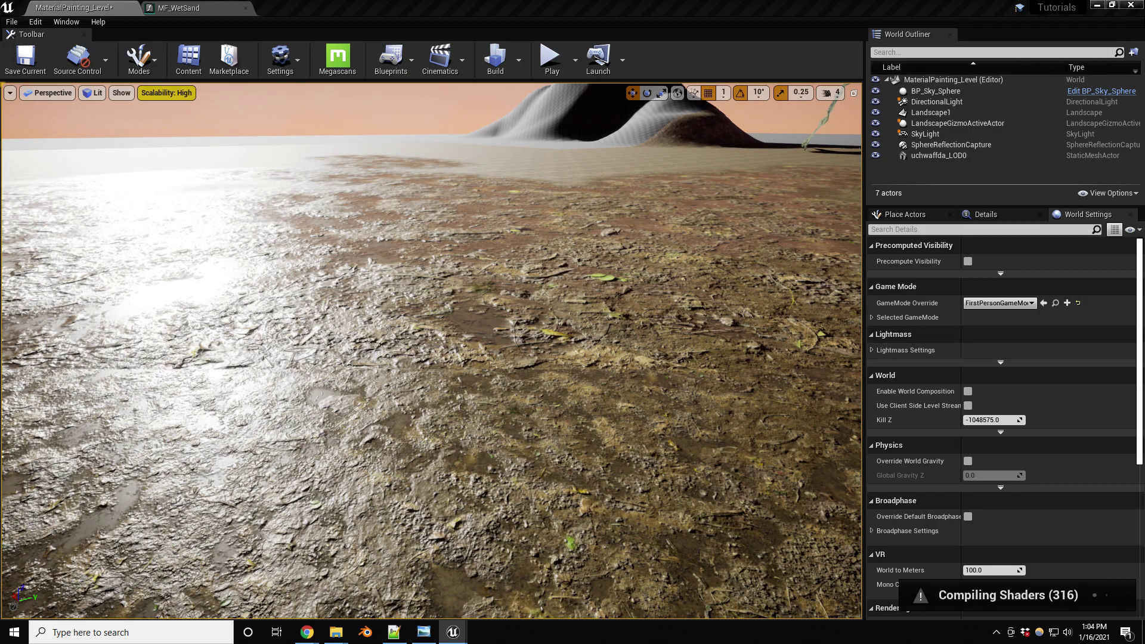
# - Place the Master_Terrain_Inst1 editor, showing Distance Start Offset 1000.0, over the level viewport
pyautogui.moveTo(1144, 185); pyautogui.dragTo(914, 63)
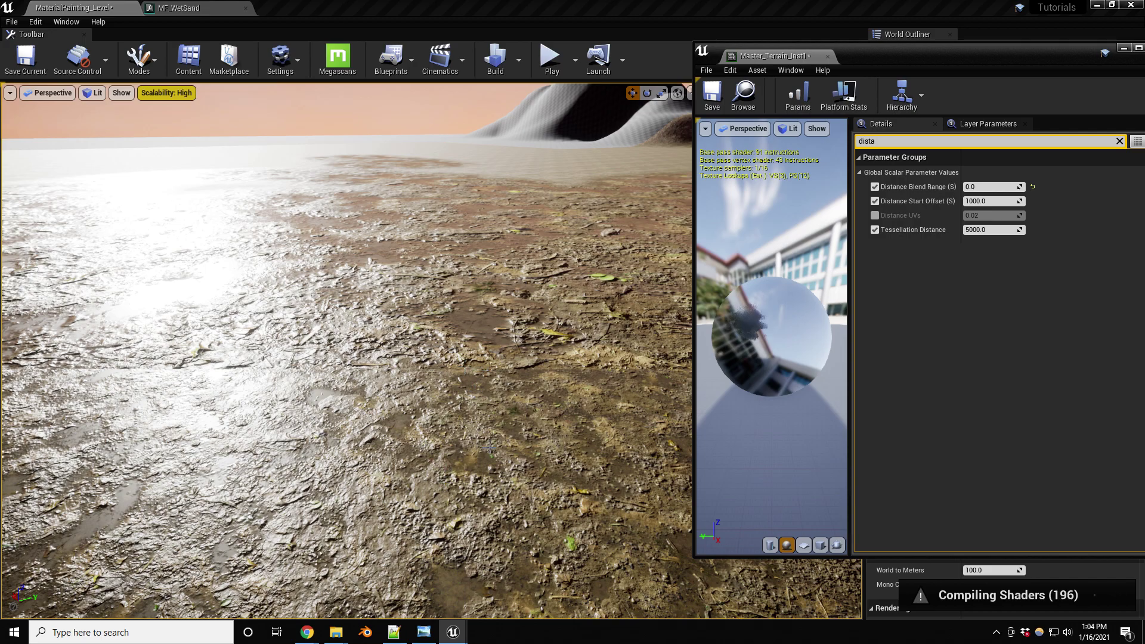
# - Tilt the camera down toward the mud and reset Distance Start Offset to 1000
pyautogui.moveTo(460, 460); pyautogui.dragTo(461, 470, button='right')
pyautogui.moveTo(469, 428); pyautogui.dragTo(473, 403, button='right')
pyautogui.press('e')
pyautogui.moveTo(467, 465); pyautogui.dragTo(468, 471, button='right')
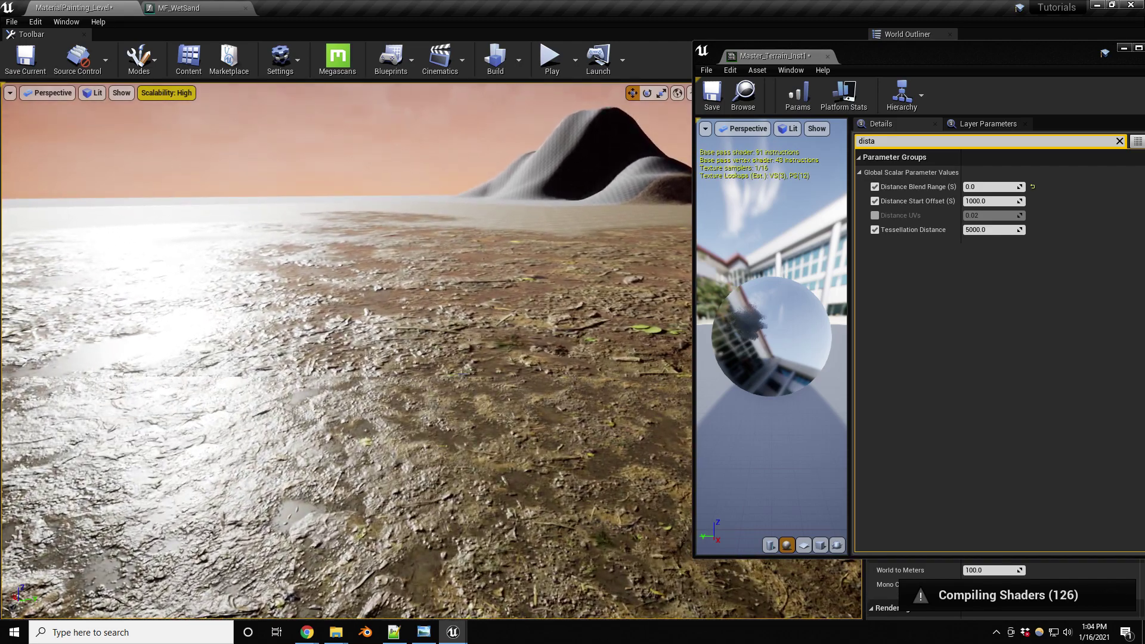
pyautogui.moveTo(983, 201)
pyautogui.mouseDown()
pyautogui.moveTo(994, 201)
pyautogui.moveTo(981, 215)
pyautogui.mouseUp()
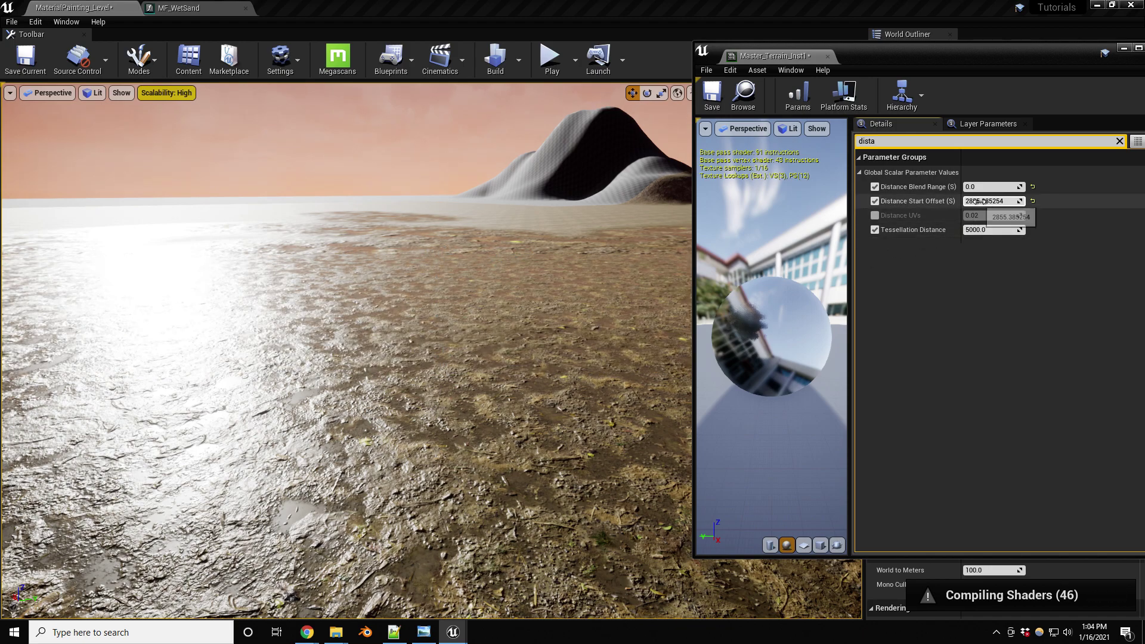
pyautogui.click(990, 201)
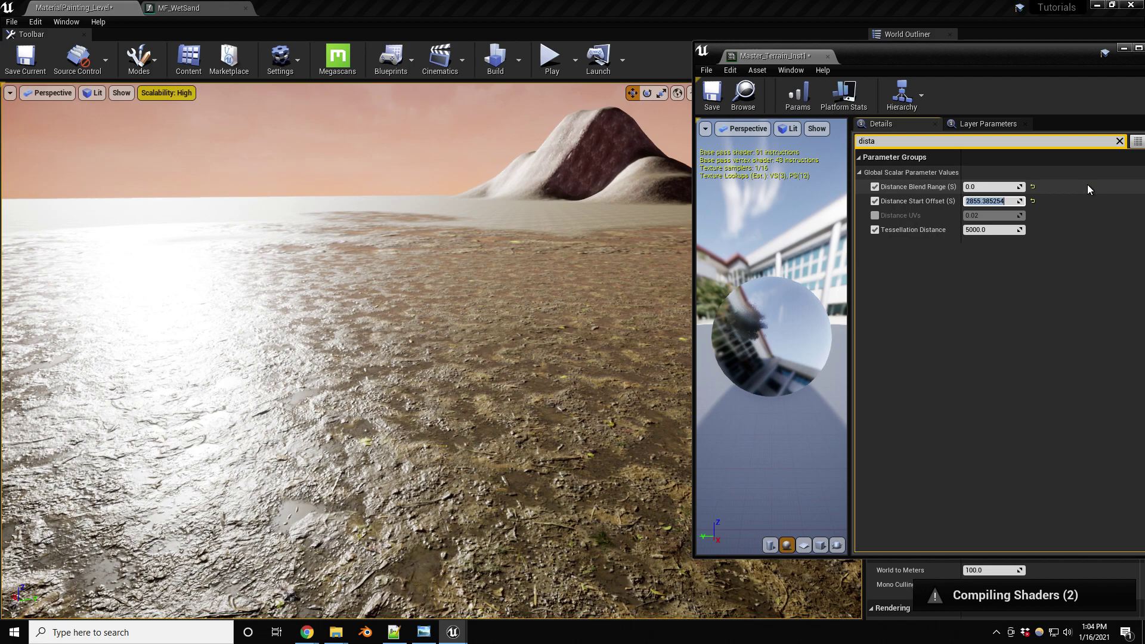
pyautogui.write('1000')
pyautogui.press('Return')
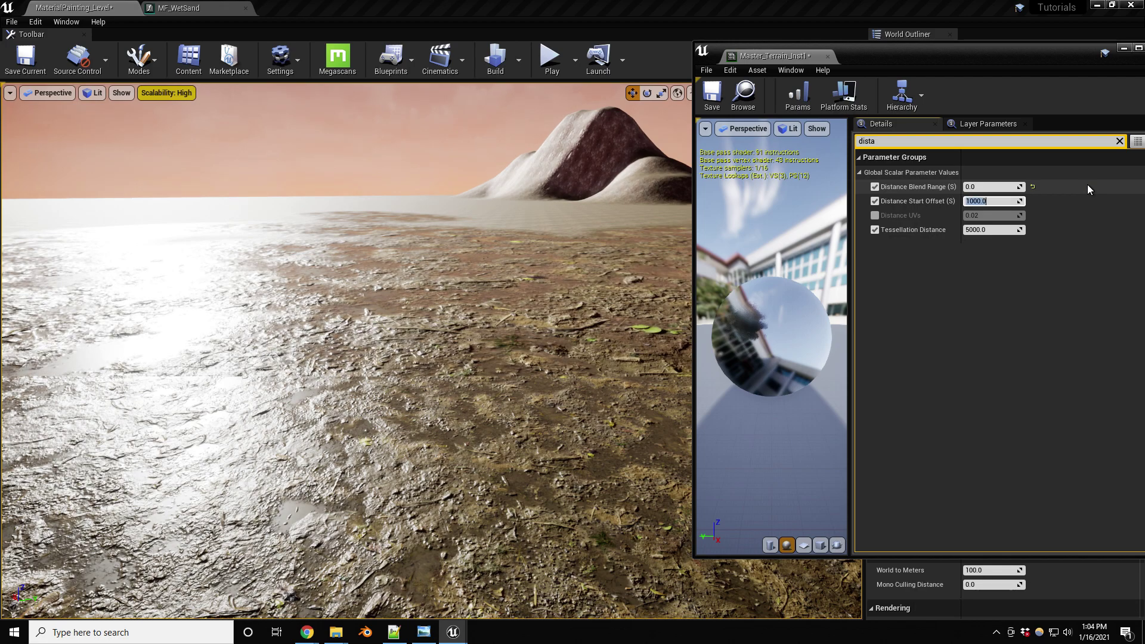
# - Set Distance Blend Range to 4000 and fly over the terrain to check the blend
pyautogui.click(993, 186)
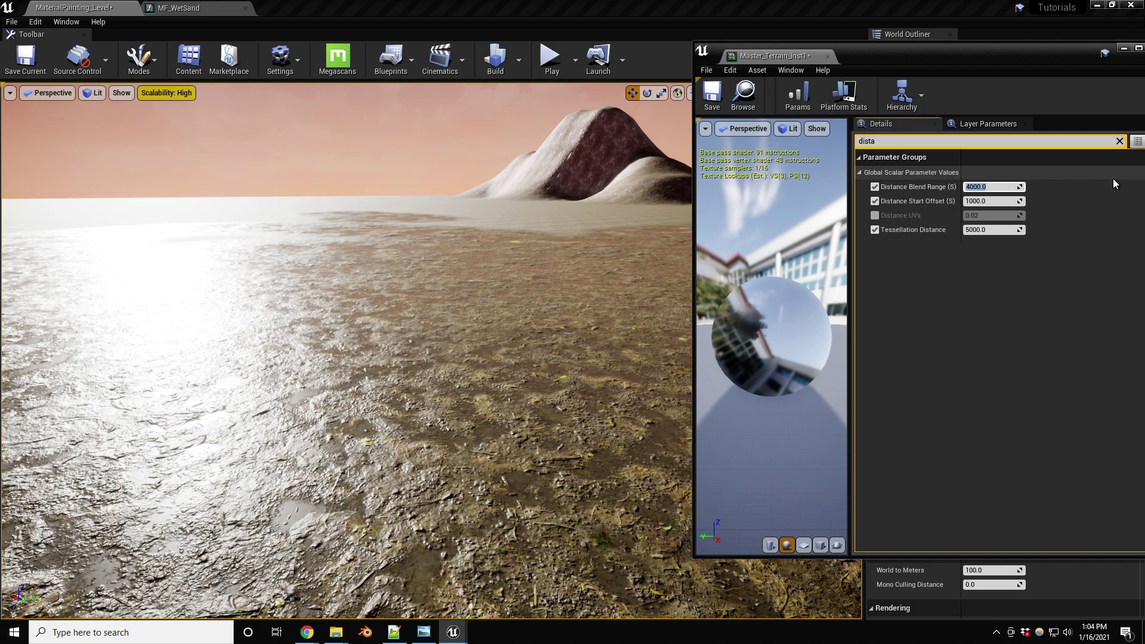
pyautogui.moveTo(524, 378); pyautogui.dragTo(572, 386, button='right')
pyautogui.press('s')
pyautogui.press('s')
pyautogui.press('w')
pyautogui.press('w')
pyautogui.moveTo(459, 358)
pyautogui.mouseDown(button='right')
pyautogui.moveTo(469, 339)
pyautogui.moveTo(465, 362)
pyautogui.moveTo(469, 350)
pyautogui.mouseUp(button='right')
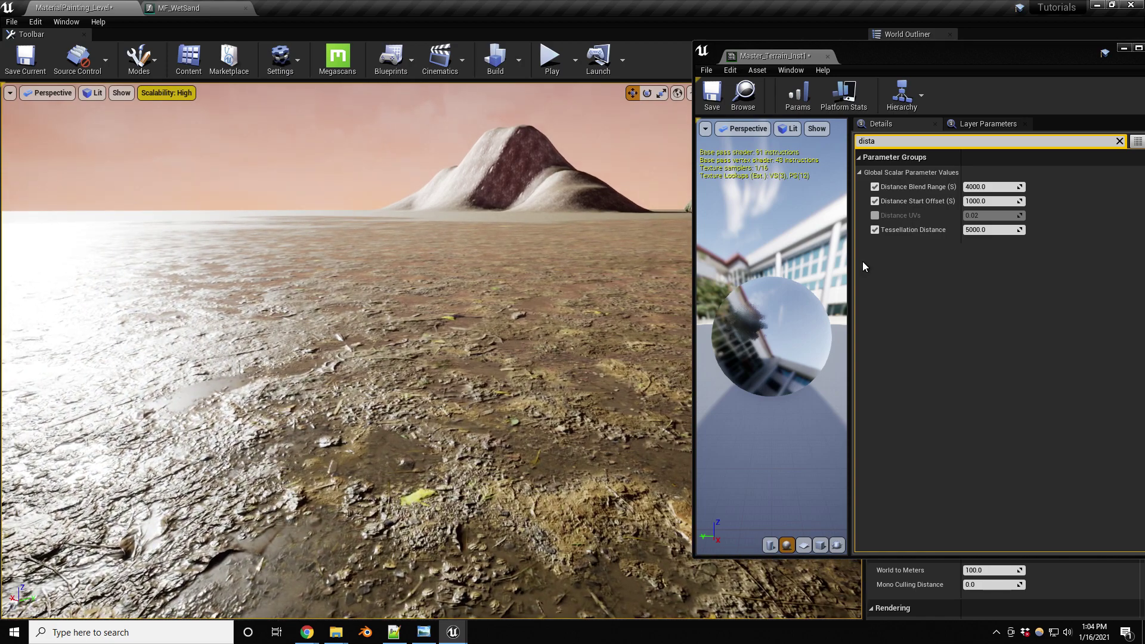
# - Change Distance Start Offset to 1500 and review the wet patch from a distance
pyautogui.click(990, 202)
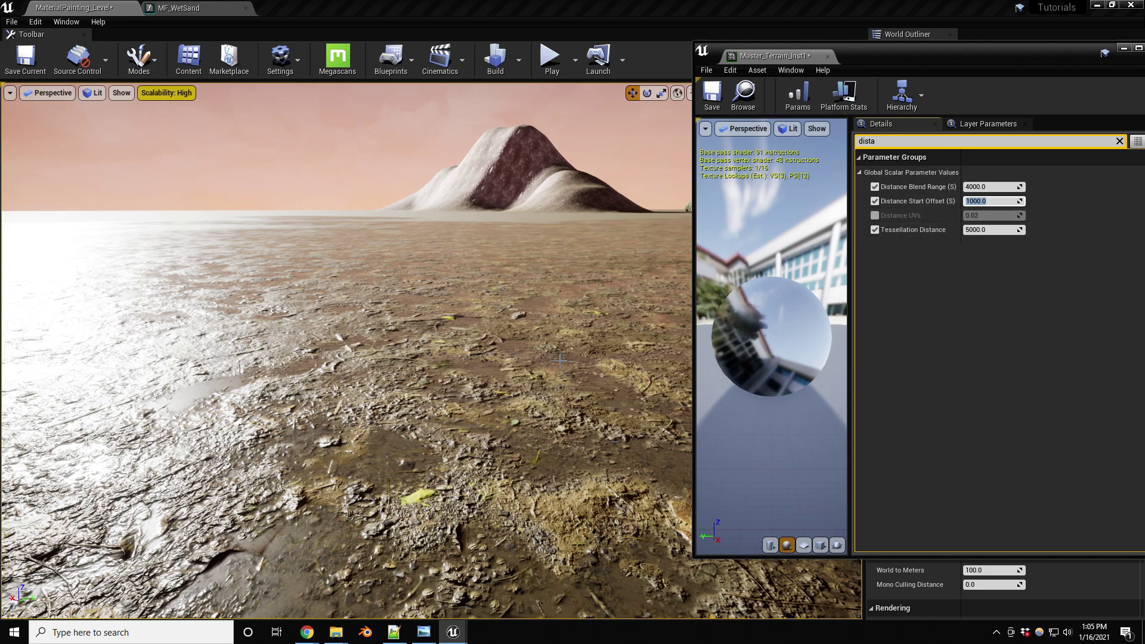
pyautogui.moveTo(560, 360); pyautogui.dragTo(553, 368, button='right')
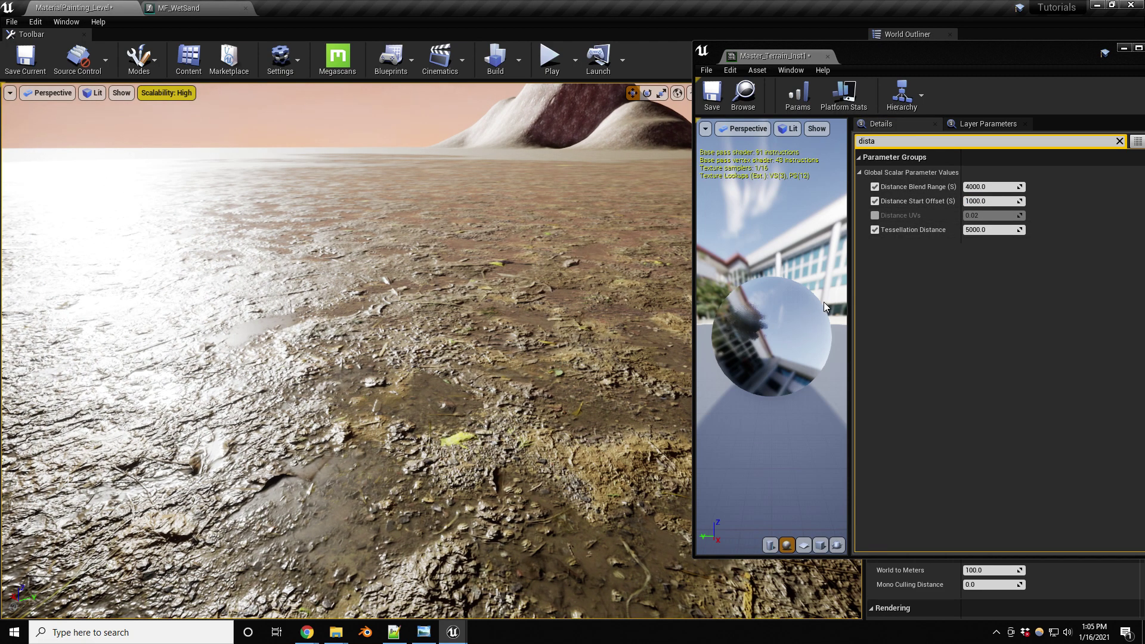
pyautogui.click(986, 200)
pyautogui.write('15')
pyautogui.press('Return')
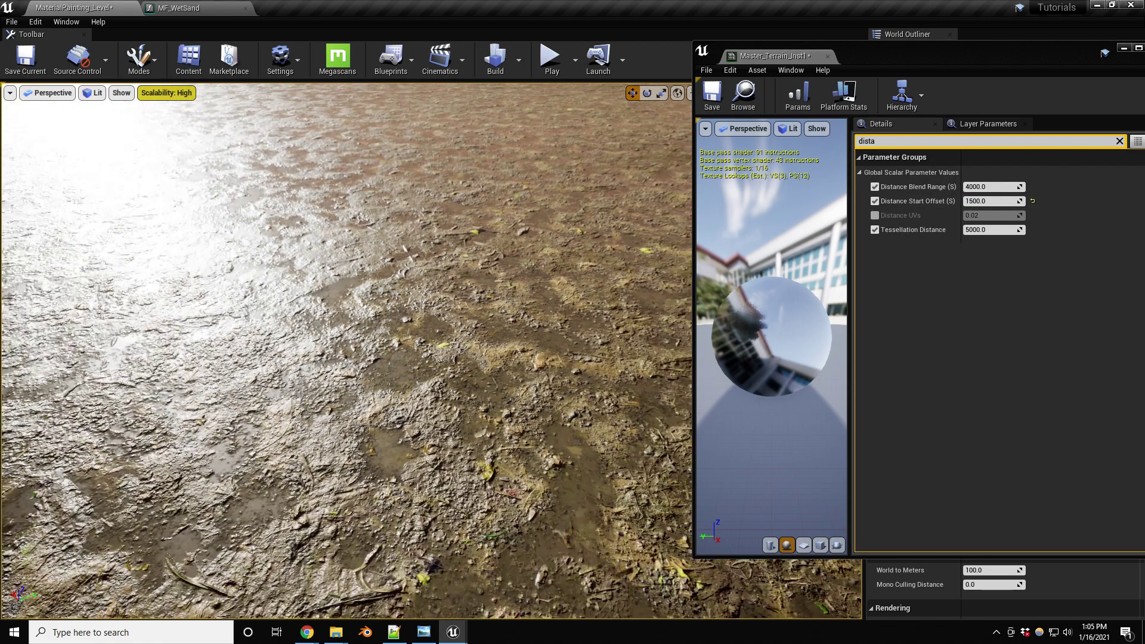
pyautogui.press('s')
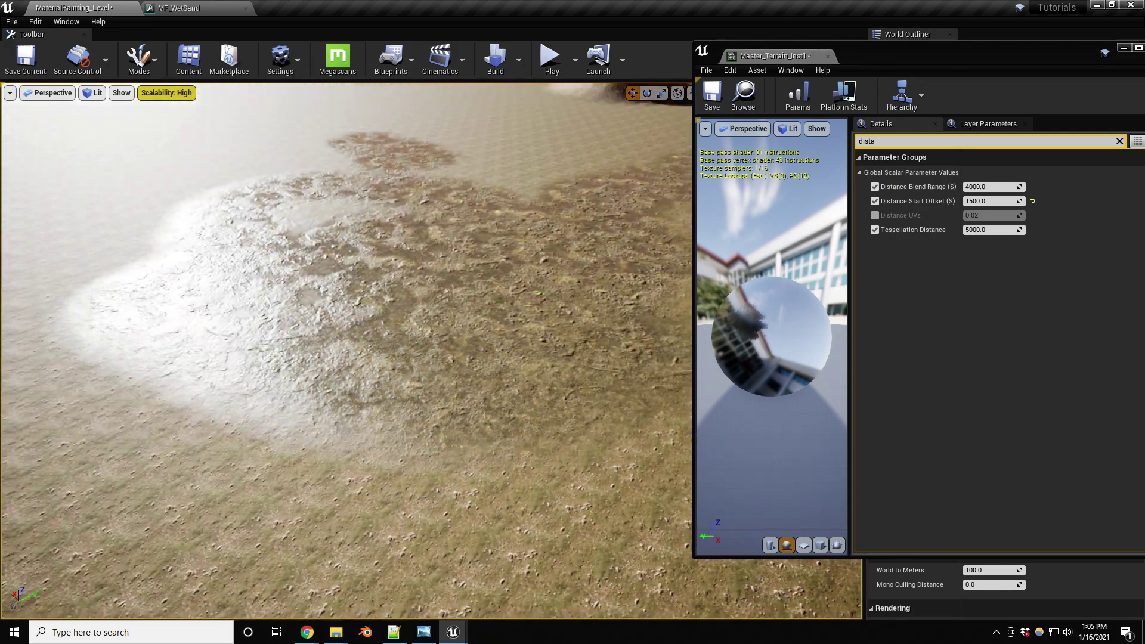
pyautogui.press('w')
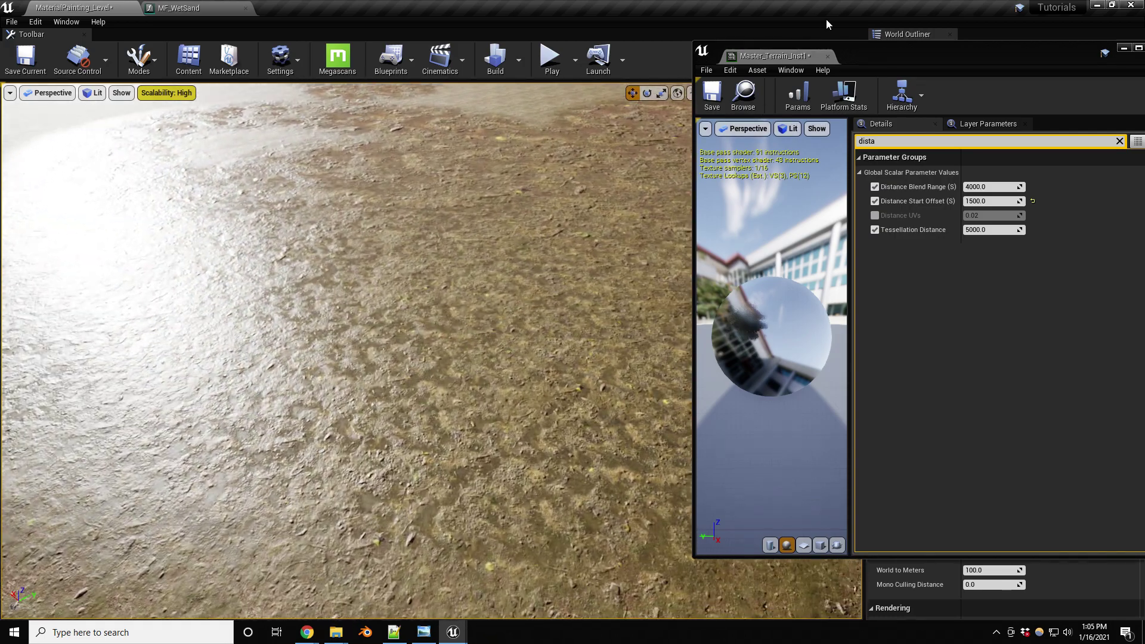
pyautogui.moveTo(862, 58); pyautogui.dragTo(1141, 99)
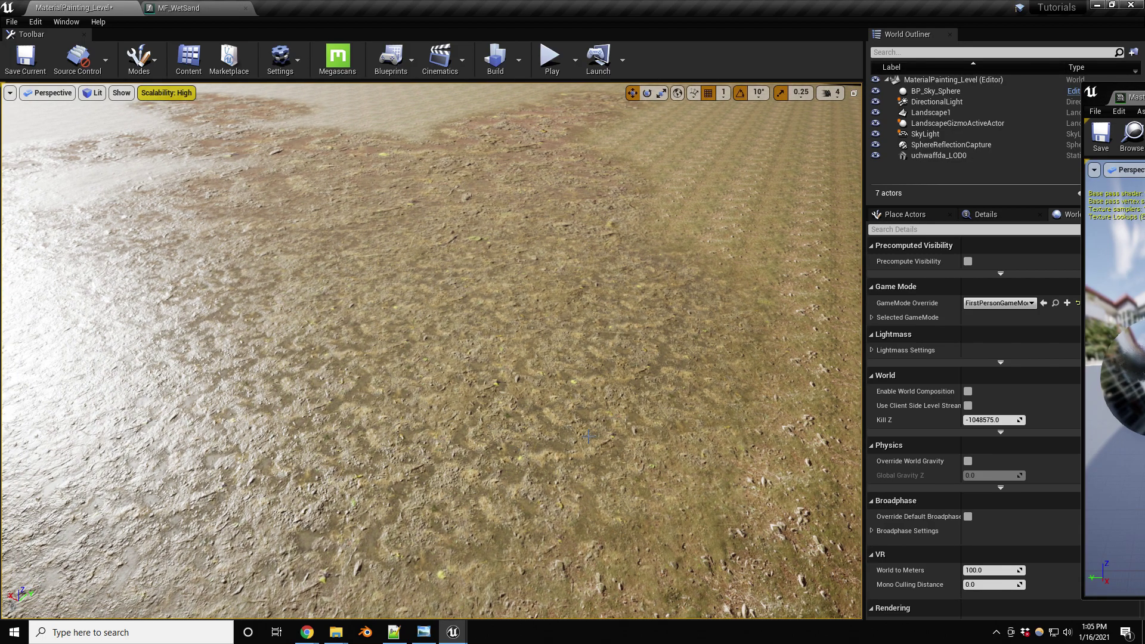
# - Inspect the blended wet-sand terrain up to the hill, then save MaterialPainting_Level with Ctrl+S
pyautogui.press('w')
pyautogui.moveTo(577, 440)
pyautogui.mouseDown(button='right')
pyautogui.moveTo(578, 450)
pyautogui.moveTo(577, 433)
pyautogui.mouseUp(button='right')
pyautogui.press('s')
pyautogui.moveTo(577, 363); pyautogui.dragTo(532, 385, button='right')
pyautogui.press('w')
pyautogui.moveTo(577, 435); pyautogui.dragTo(582, 383, button='right')
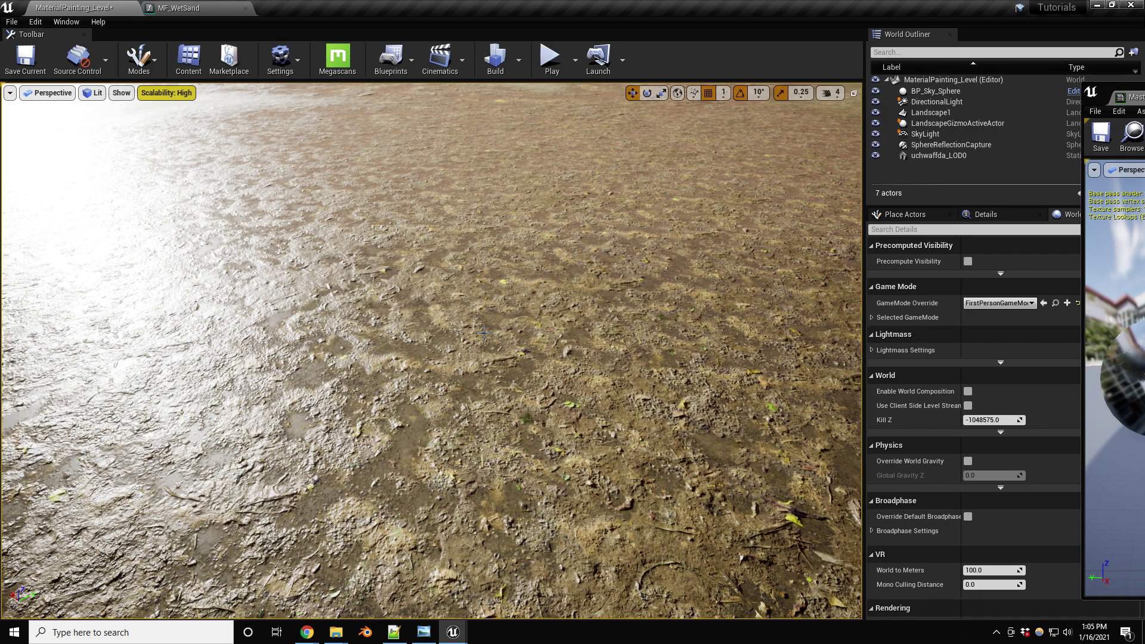
pyautogui.moveTo(583, 383); pyautogui.dragTo(602, 349, button='right')
pyautogui.press('w')
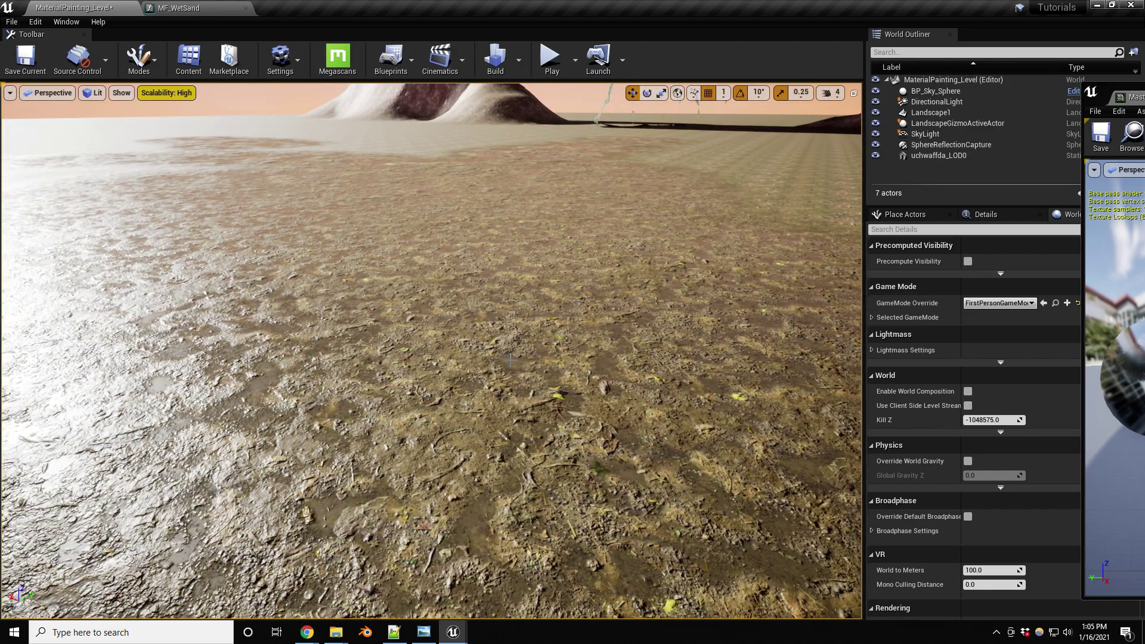
pyautogui.moveTo(510, 359); pyautogui.dragTo(510, 346, button='right')
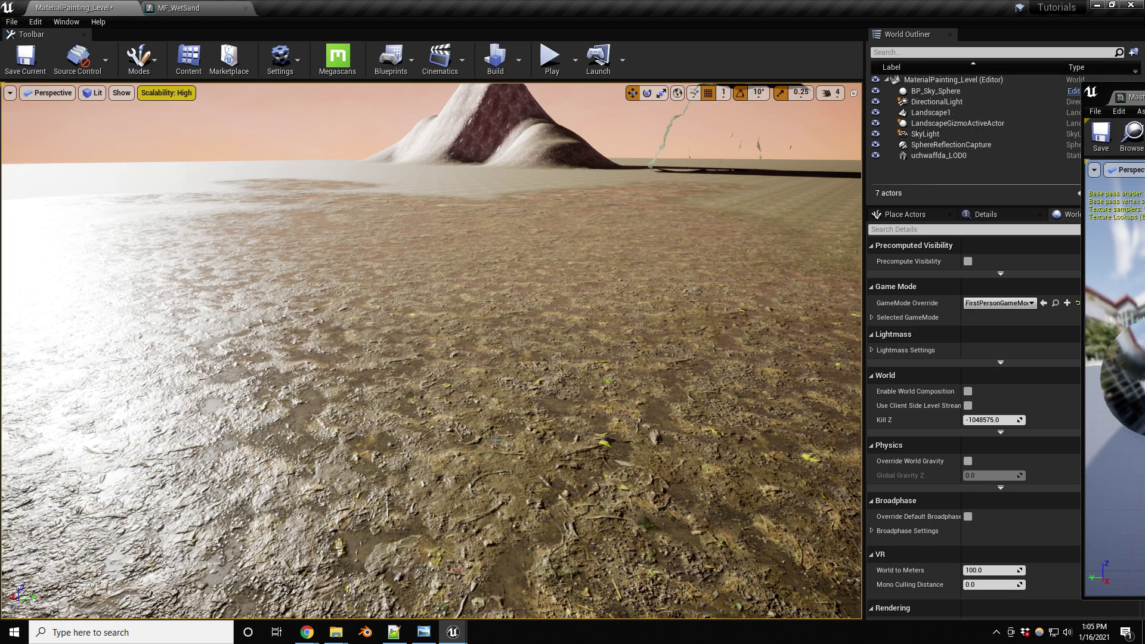
pyautogui.hotkey('ctrl', 's')
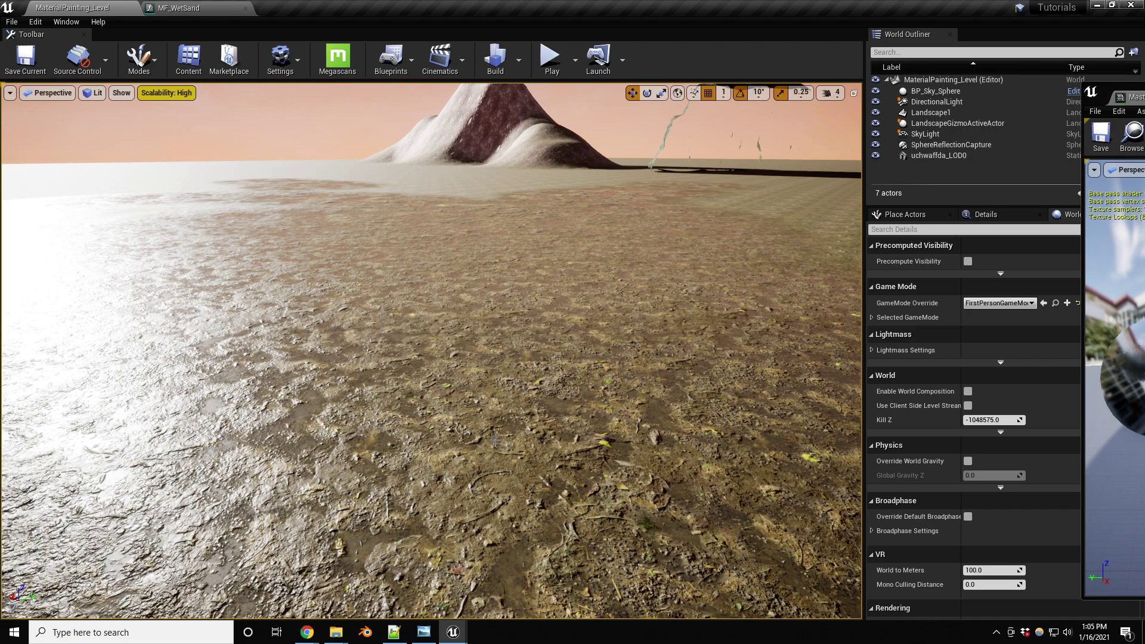